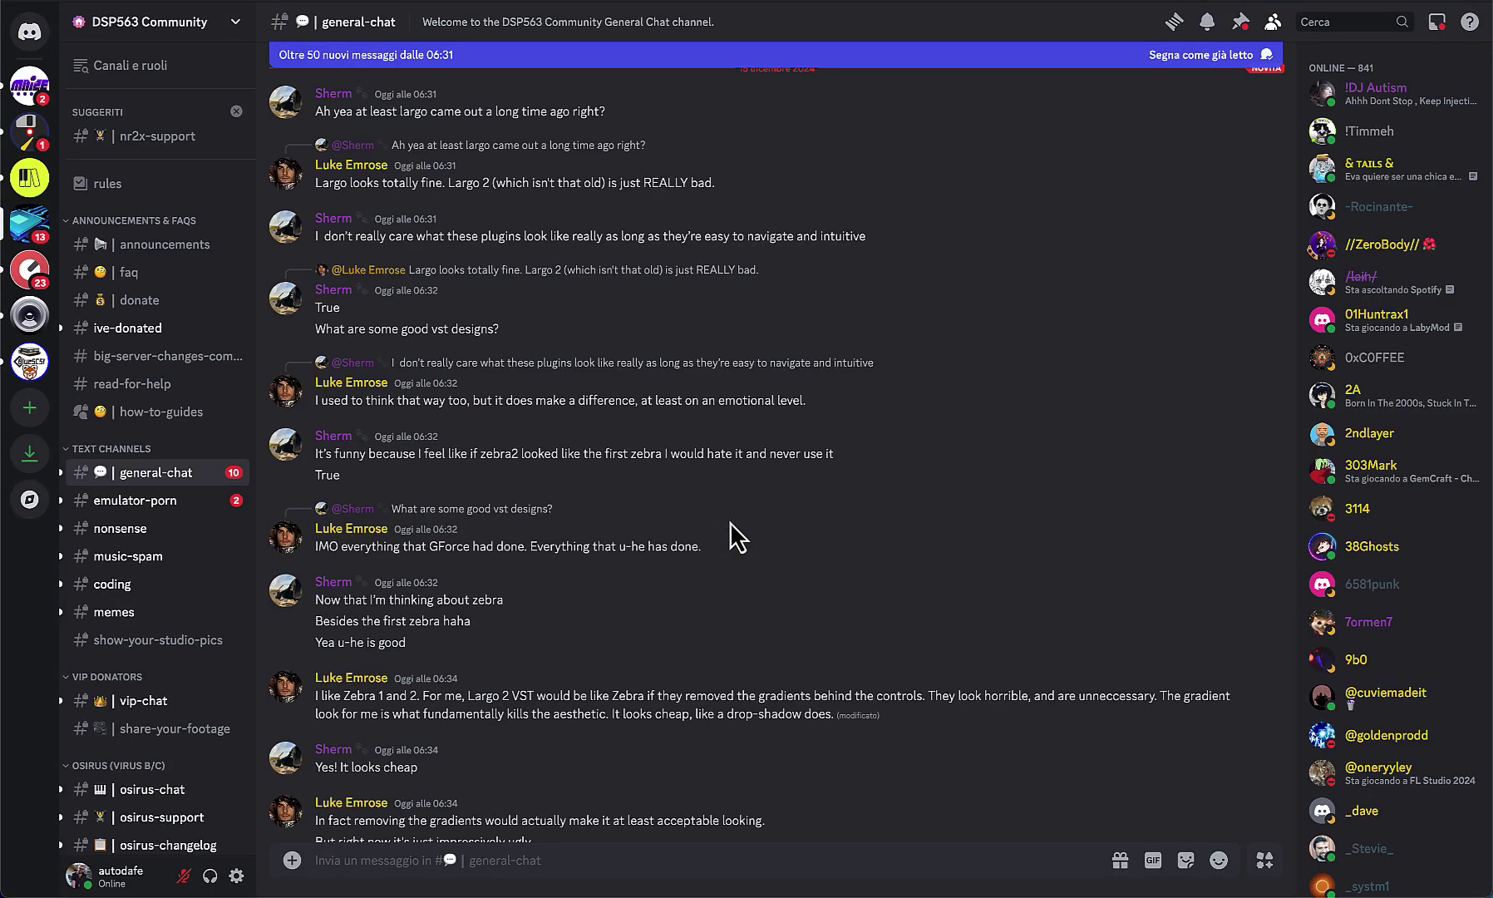
Open the futurenoize NodalRed2x beta link pinned in the nr2x-support channel
click(147, 149)
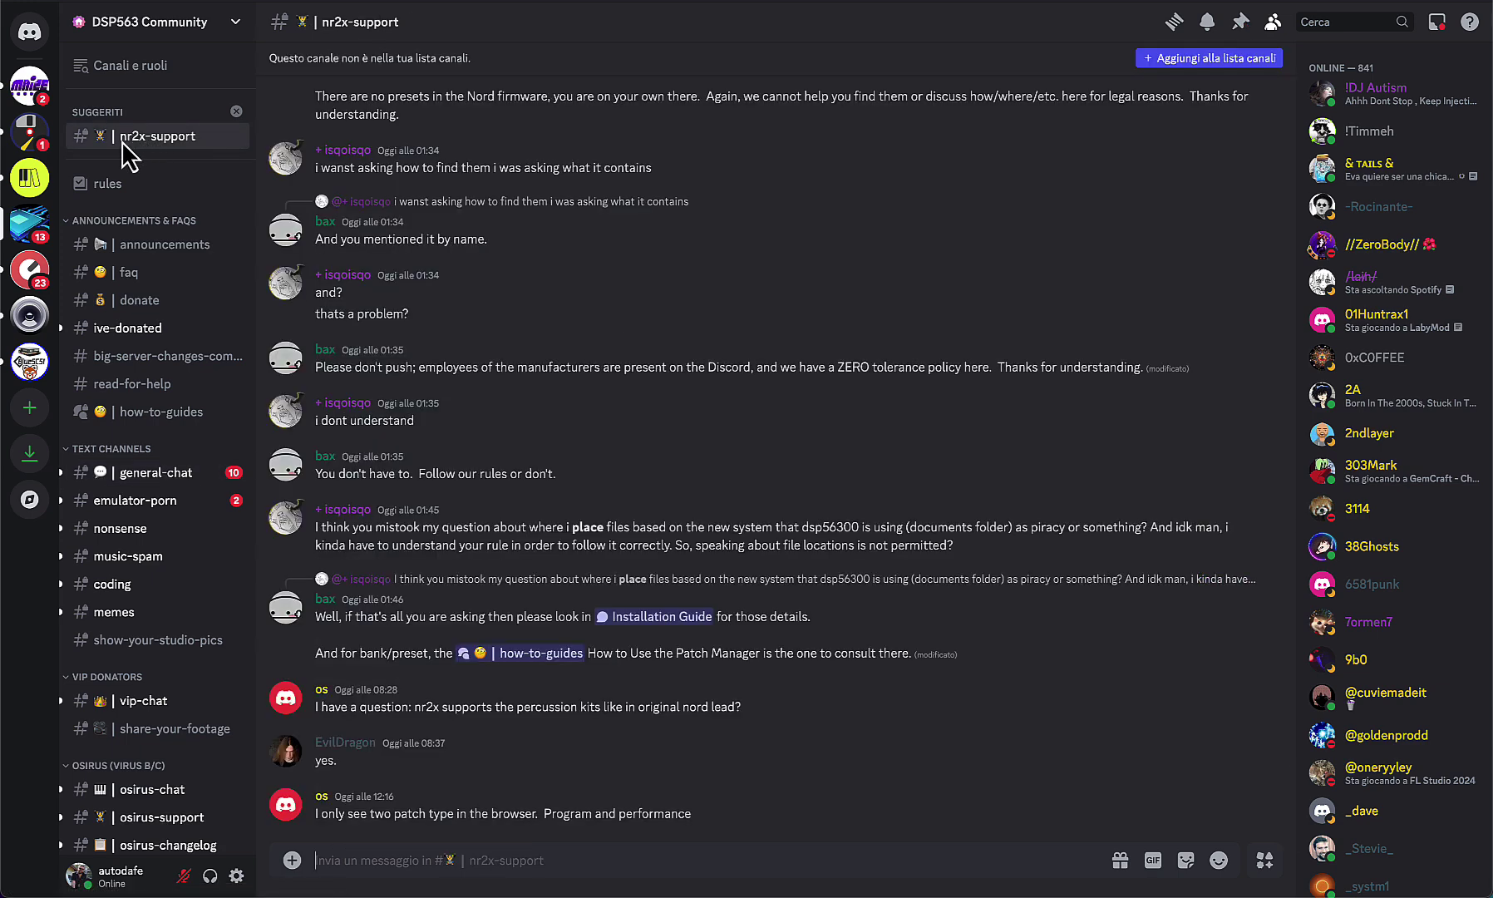
click(1241, 23)
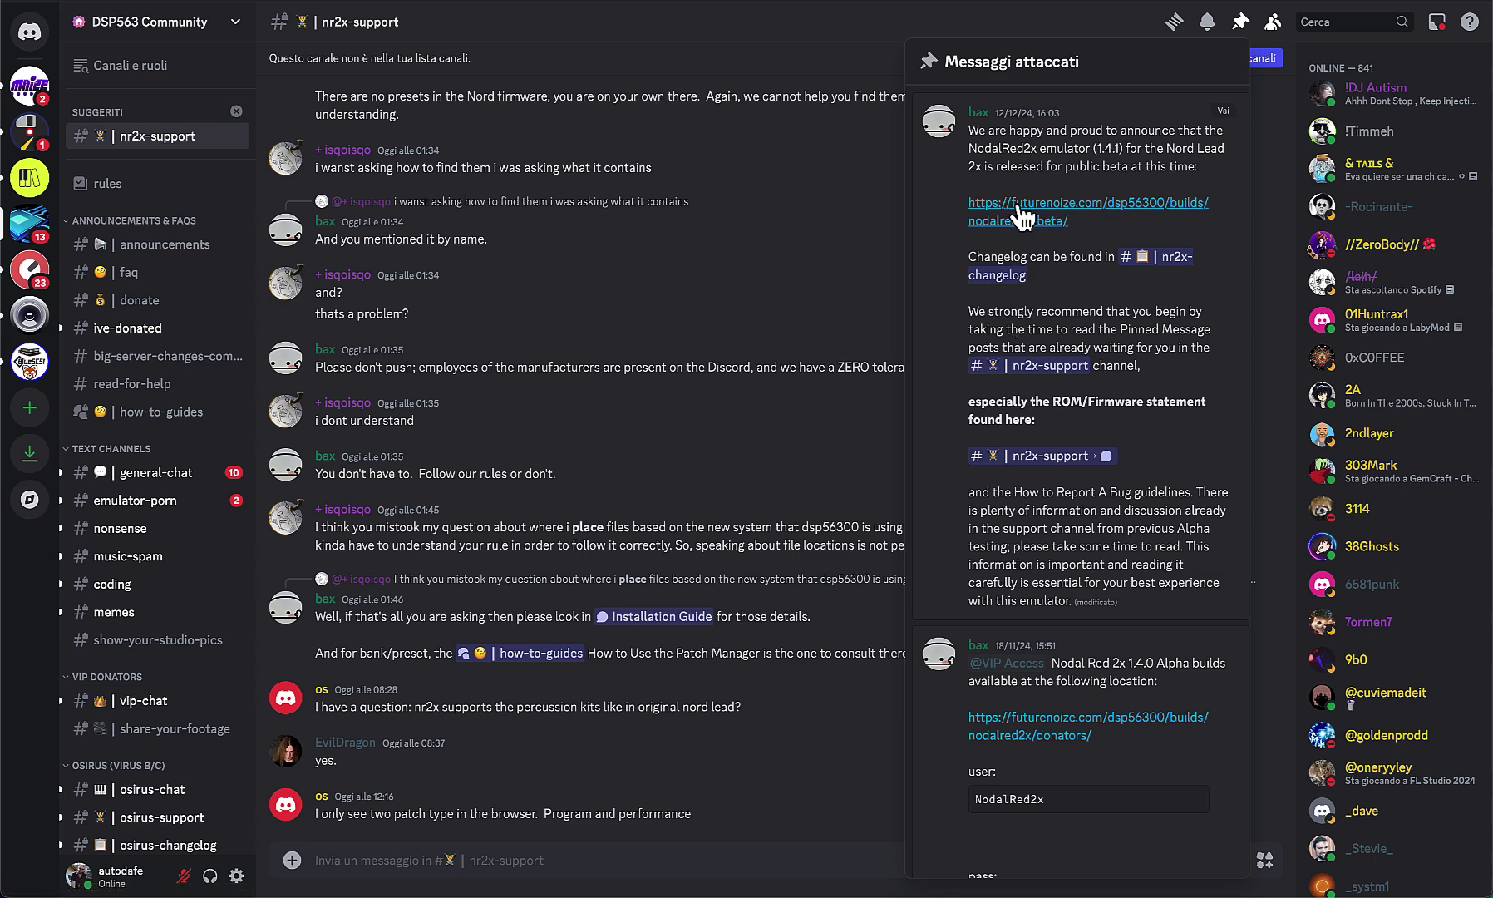
click(1017, 209)
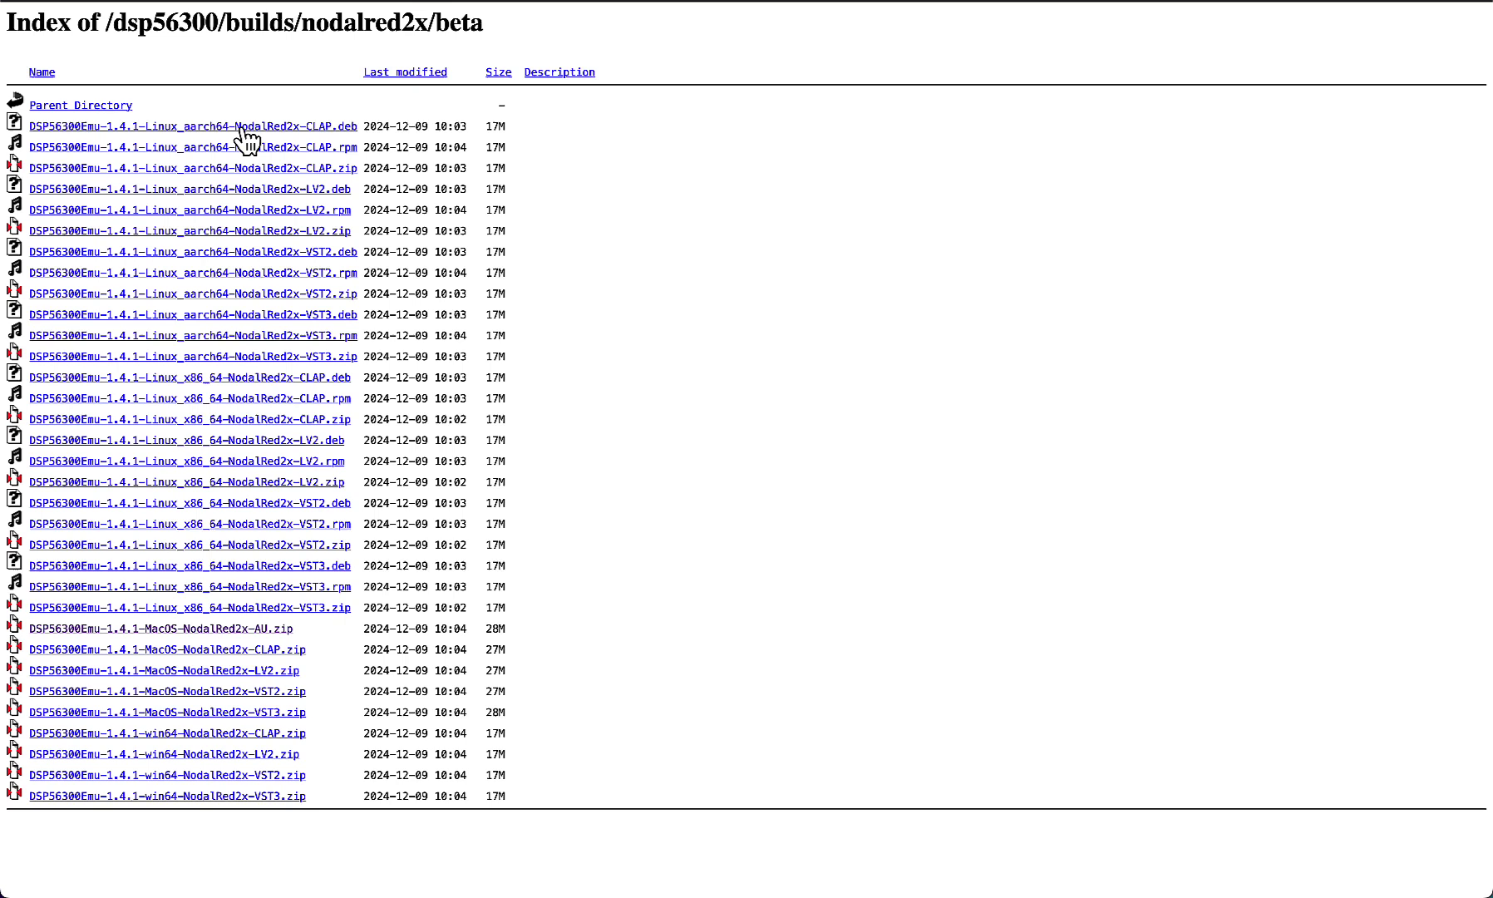
Save DSP56300Emu-1.4.1-MacOS-NodalRed2x-AU.zip into DSP56300/Nodal Red, replacing the older copy
click(266, 637)
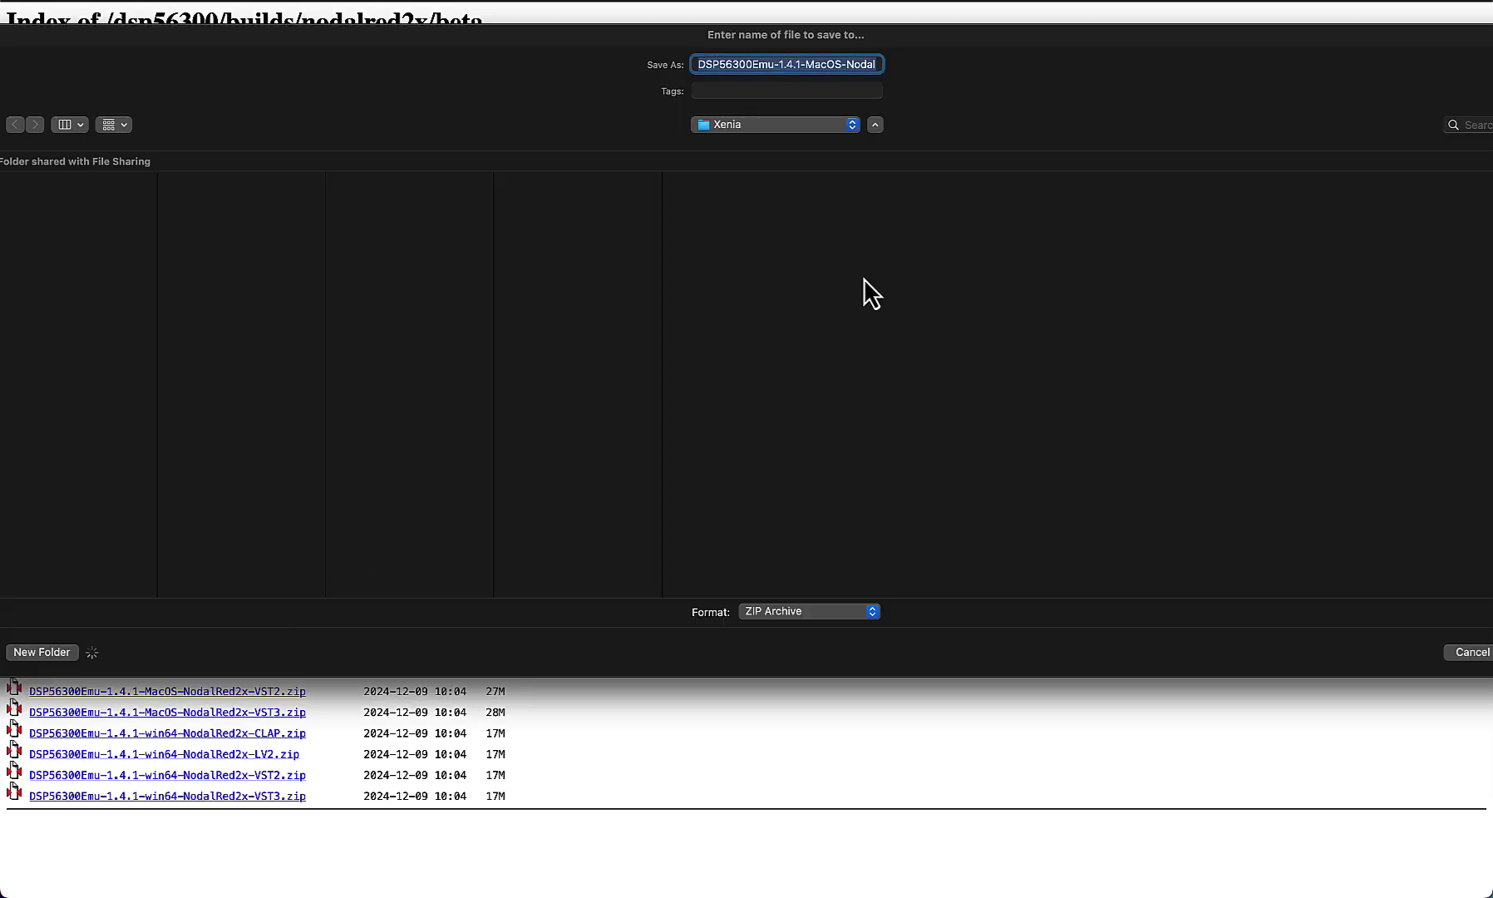
click(802, 124)
click(782, 140)
drag(1491, 675, 939, 707)
click(372, 186)
click(900, 686)
click(420, 452)
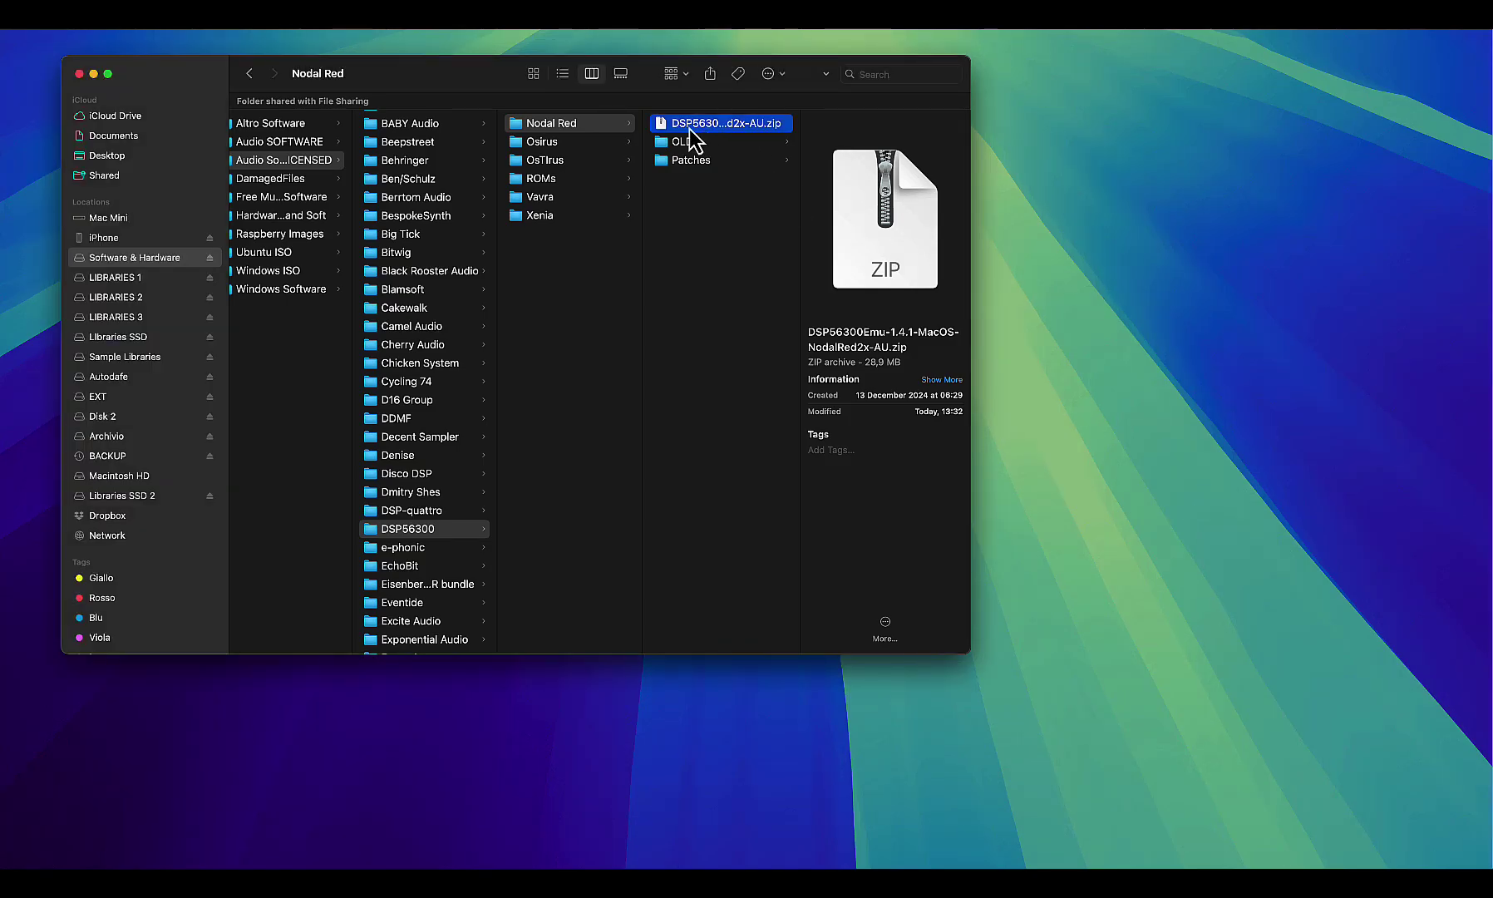
Unpack the AU zip and select NodalRed2x.component 1.4.1 in the extracted folder
double_click(682, 125)
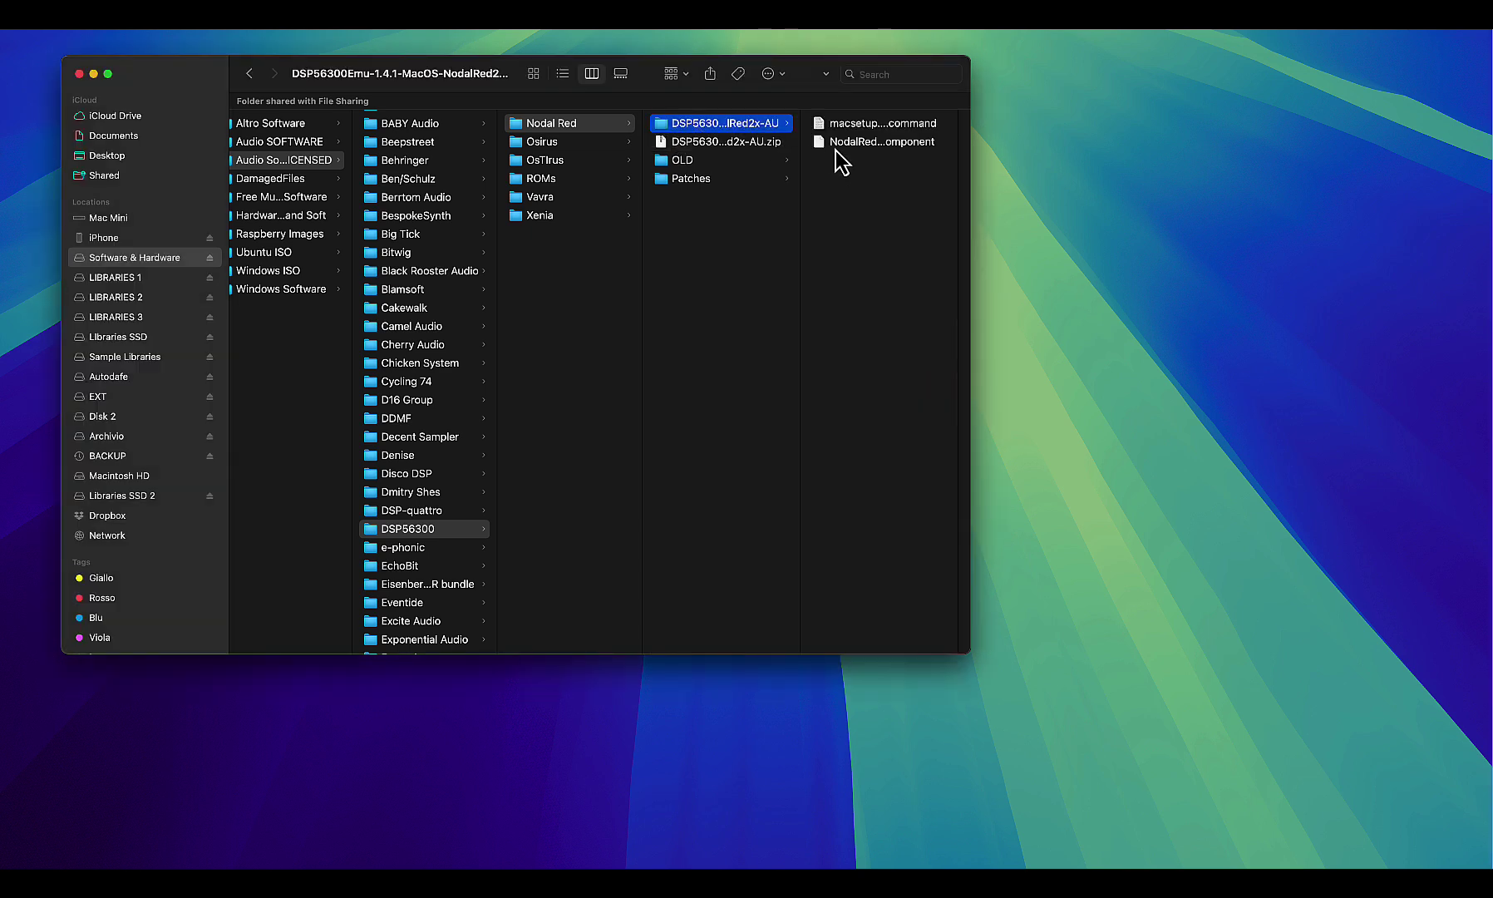
click(836, 145)
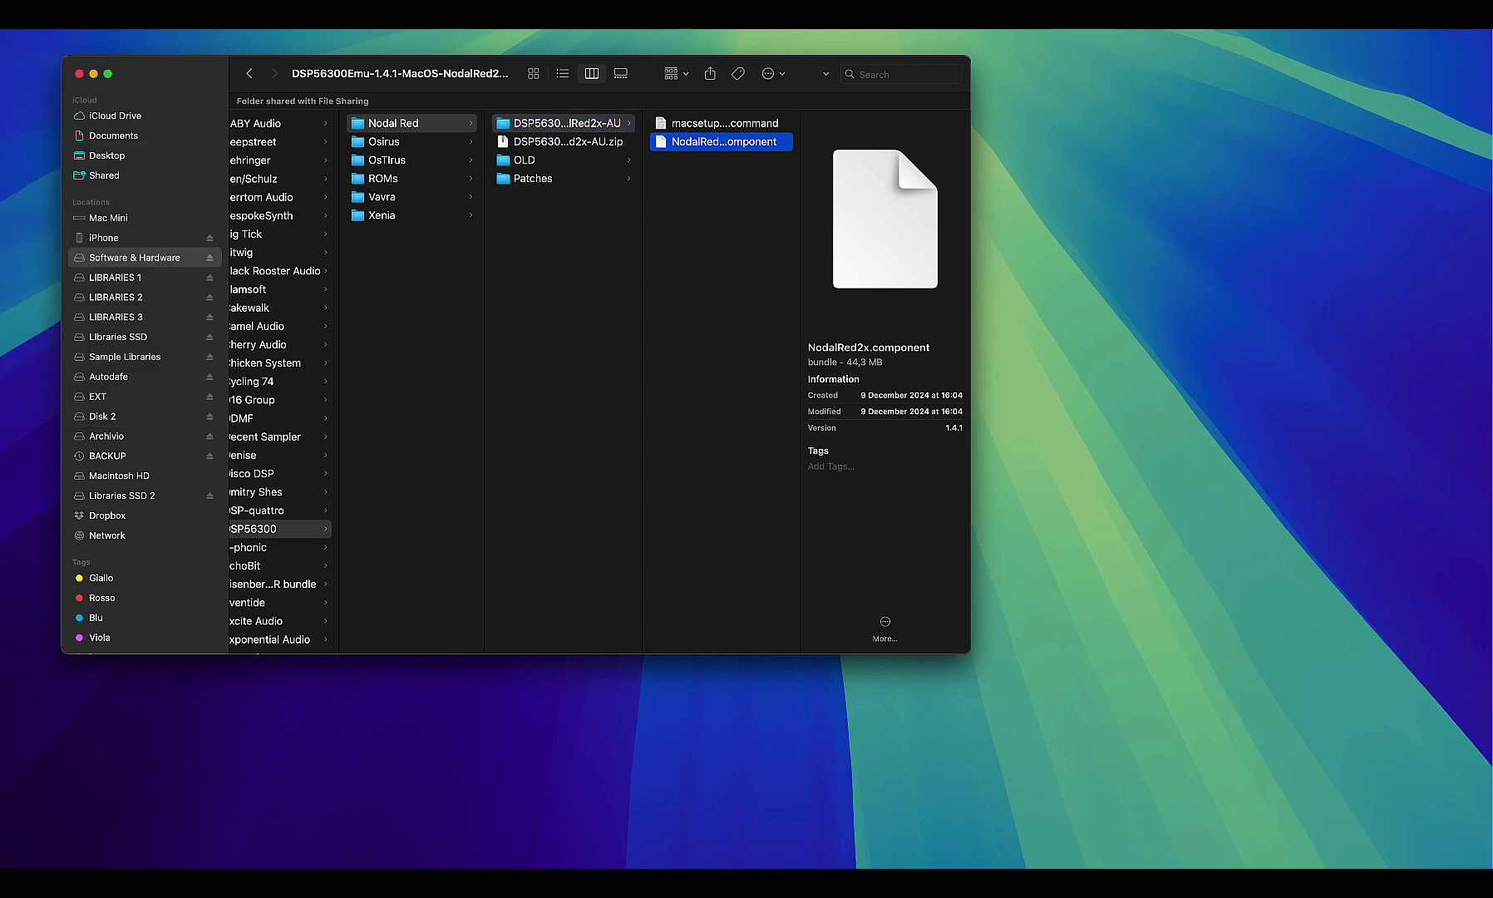
In a second Finder window, go to /Library/Audio/Plug-Ins/Components
key(super+n)
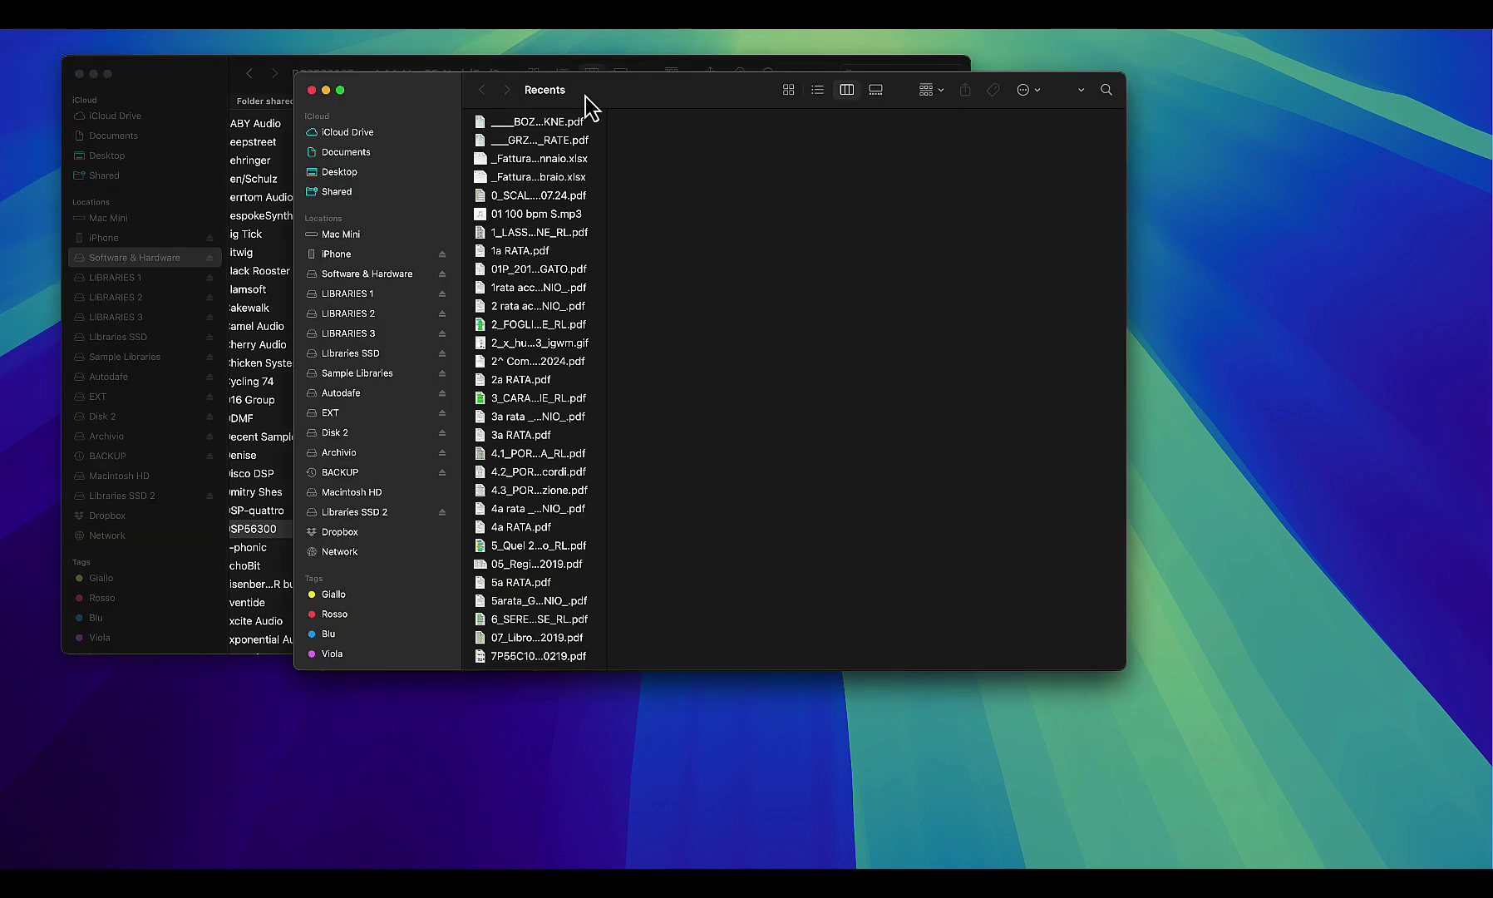
drag(398, 108, 286, 148)
click(42, 17)
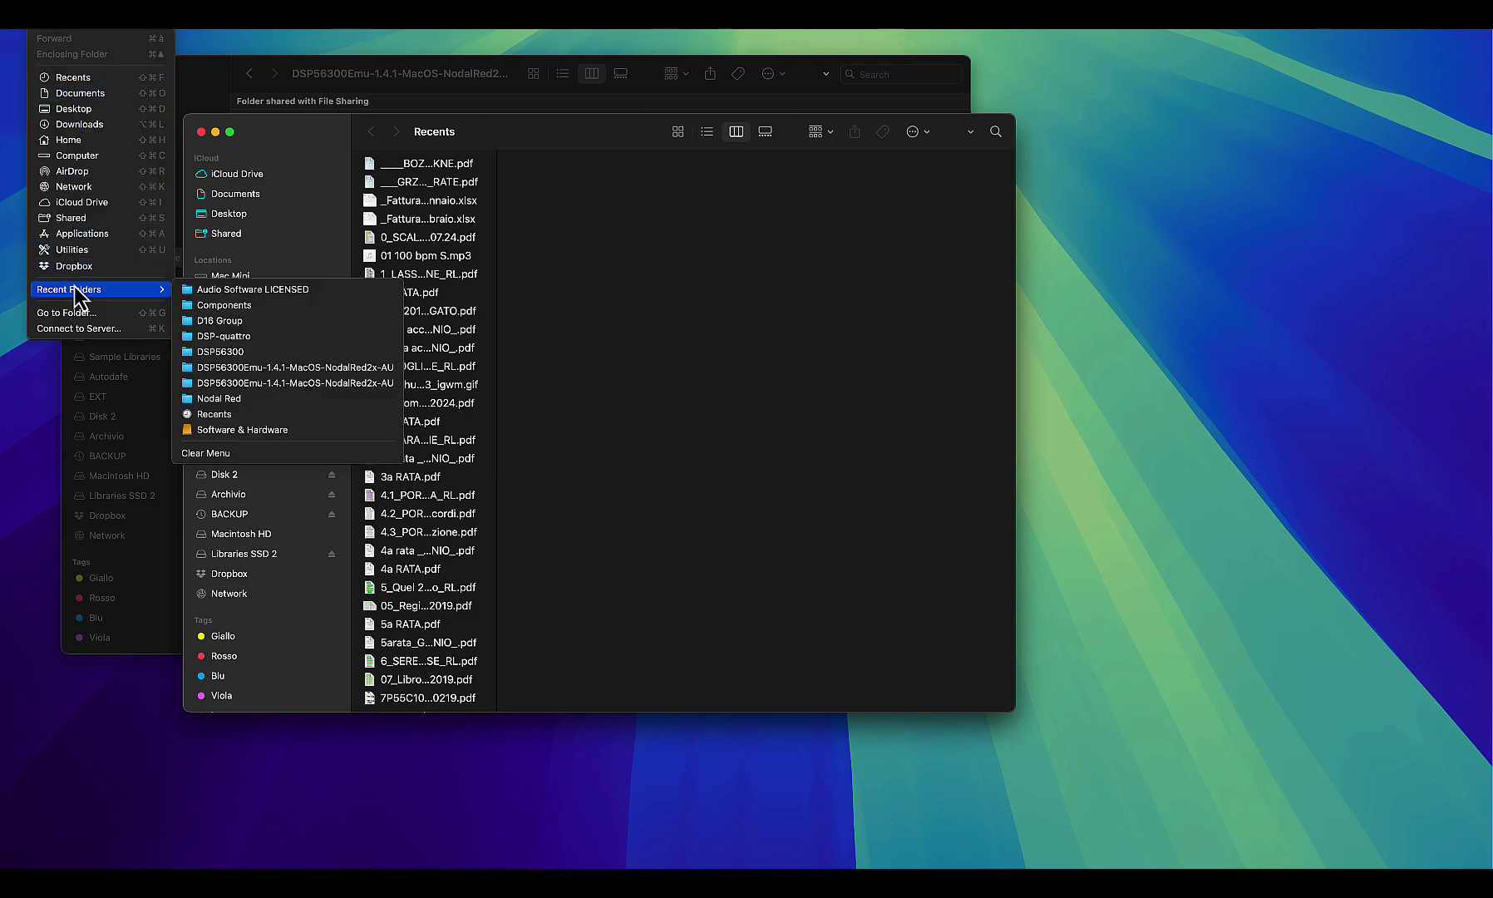
click(73, 313)
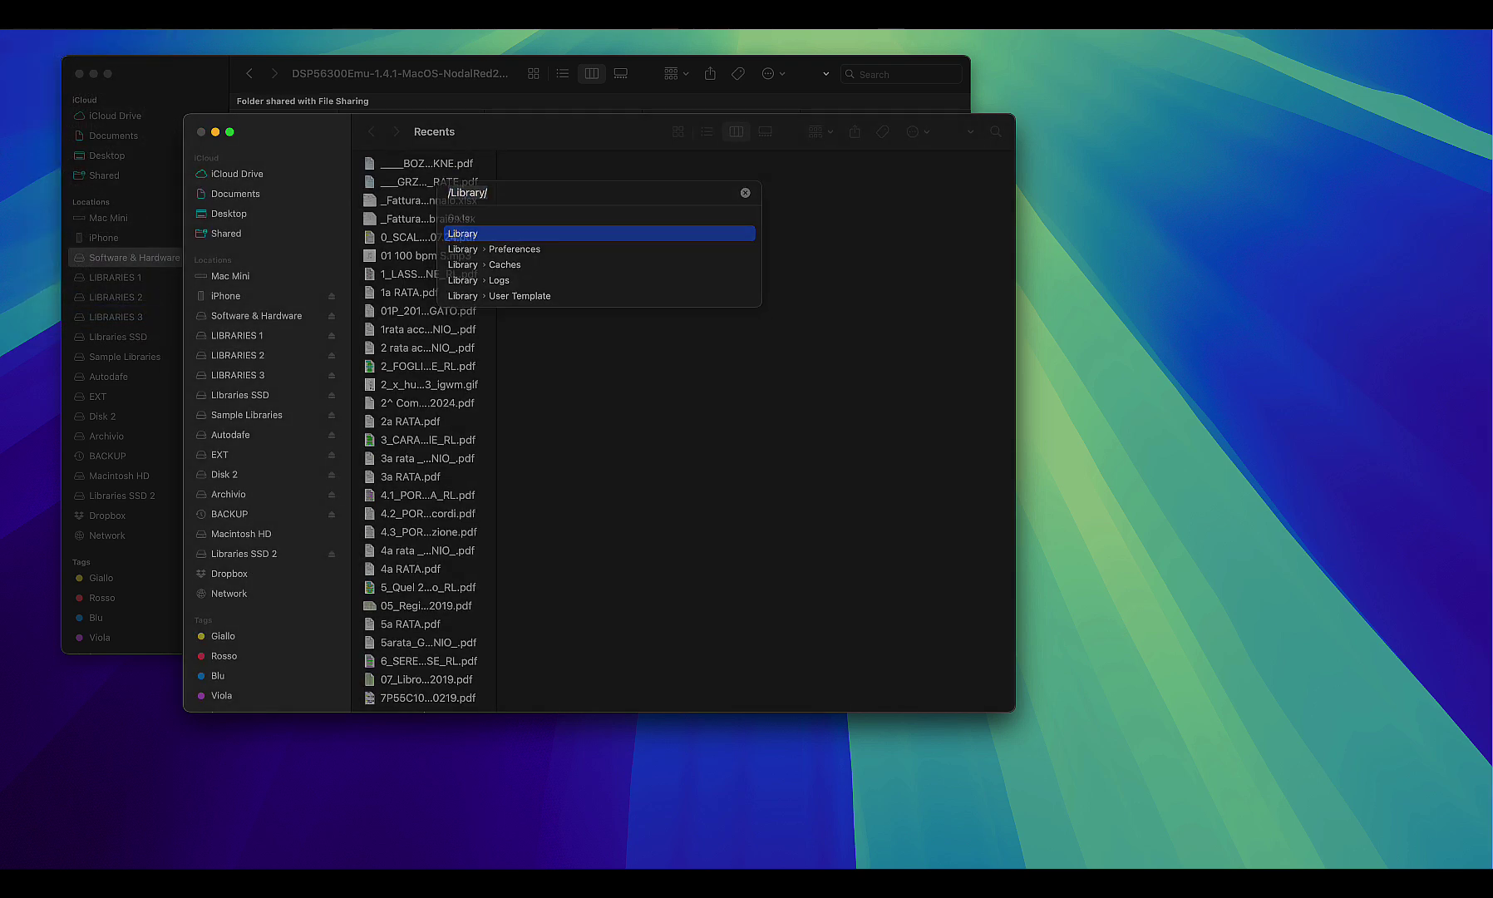
key(Return)
click(555, 255)
click(708, 312)
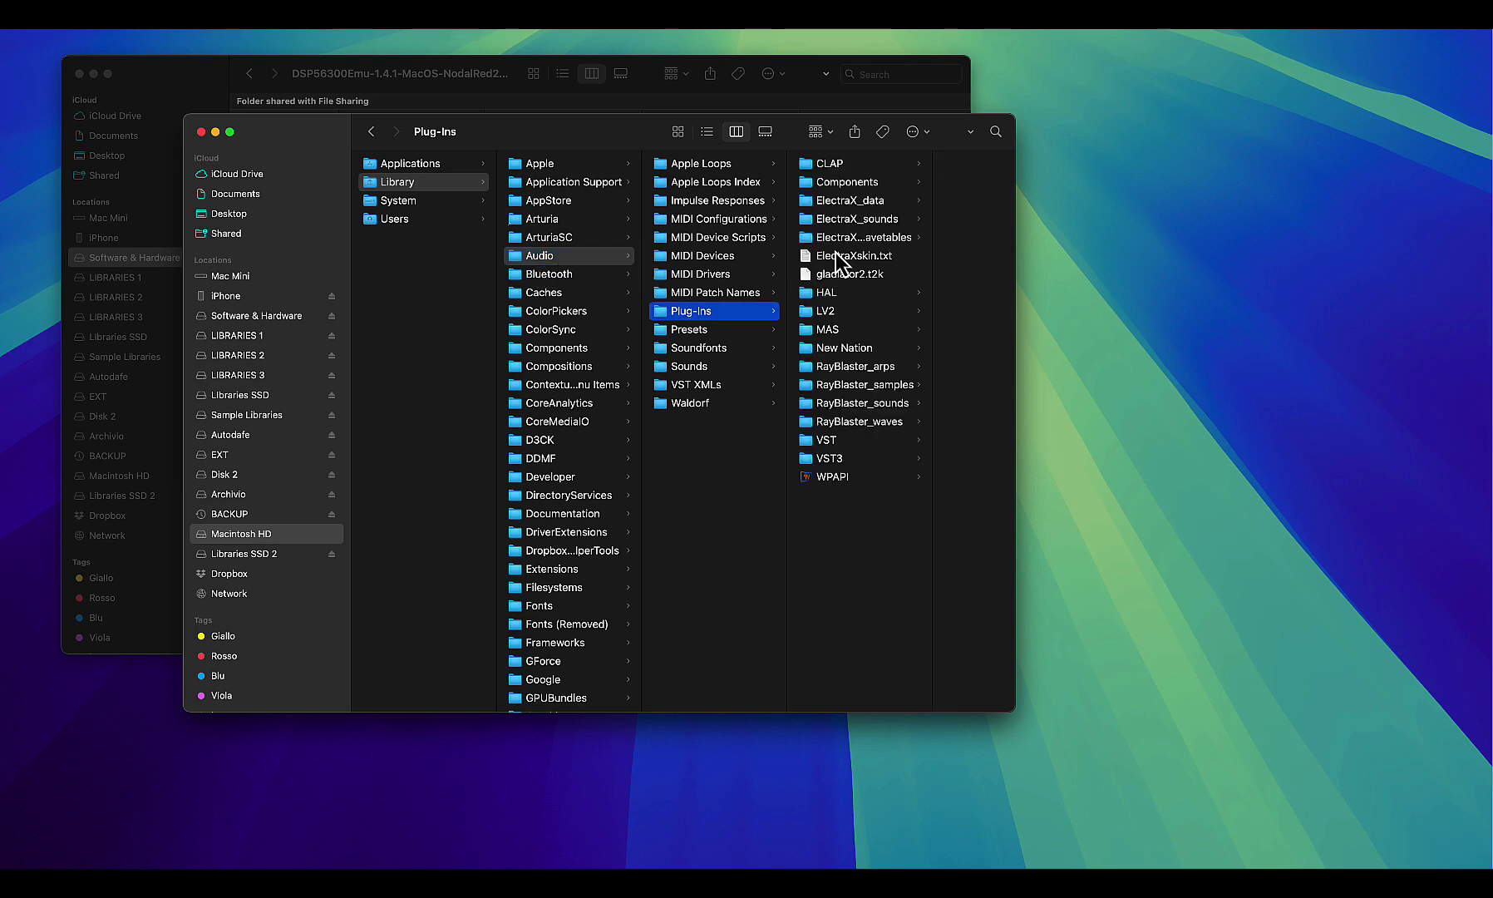
click(852, 201)
click(847, 184)
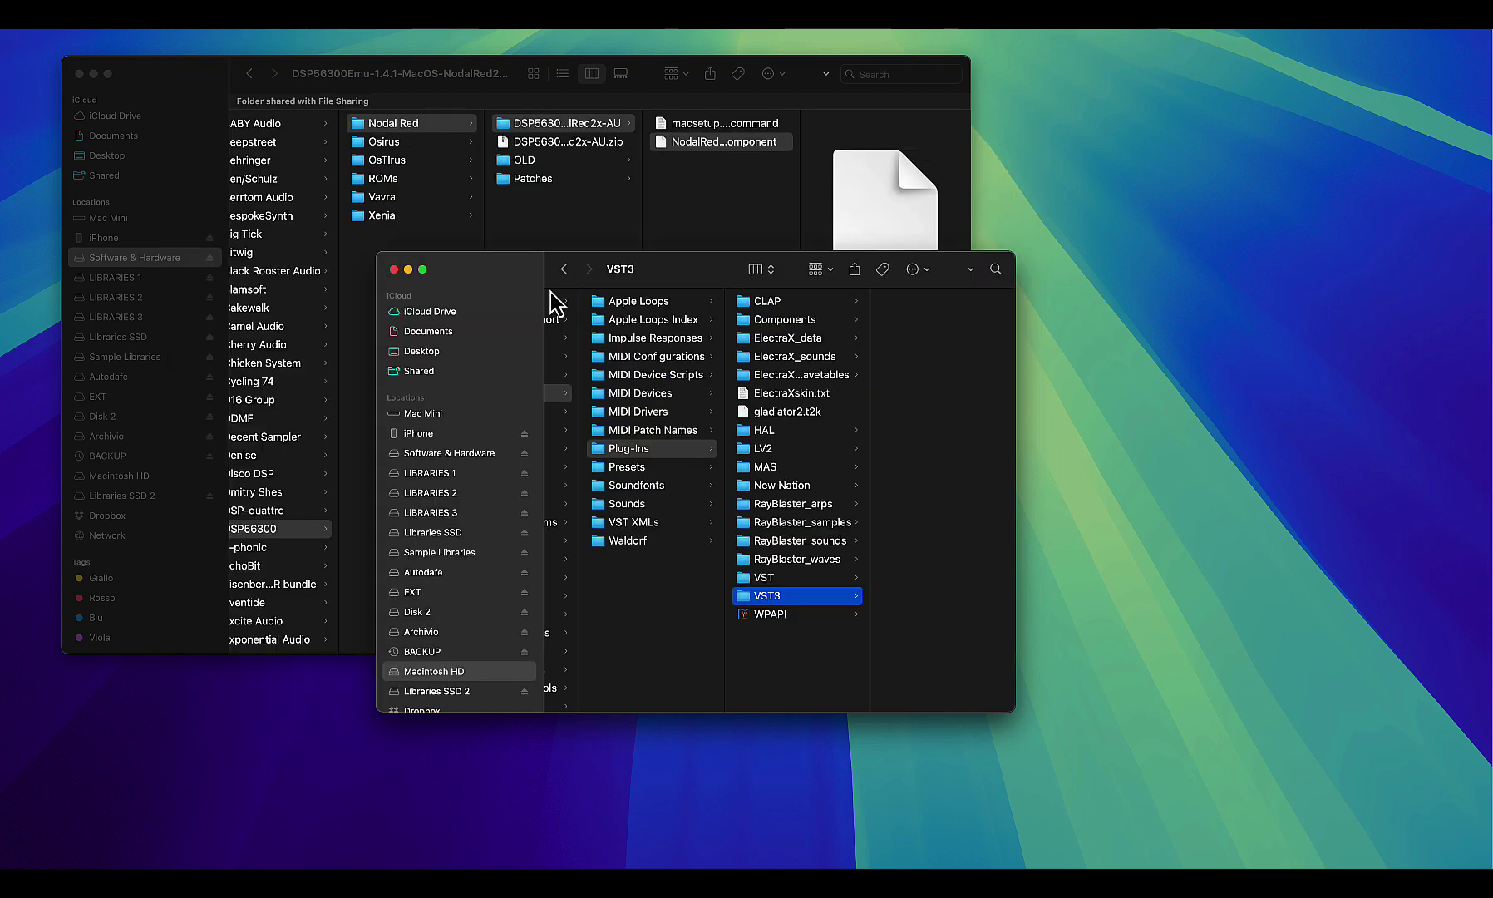
Copy NodalRed2x.component into Components, authorising with the administrator password
drag(442, 276, 820, 381)
click(1148, 433)
drag(678, 147, 1305, 523)
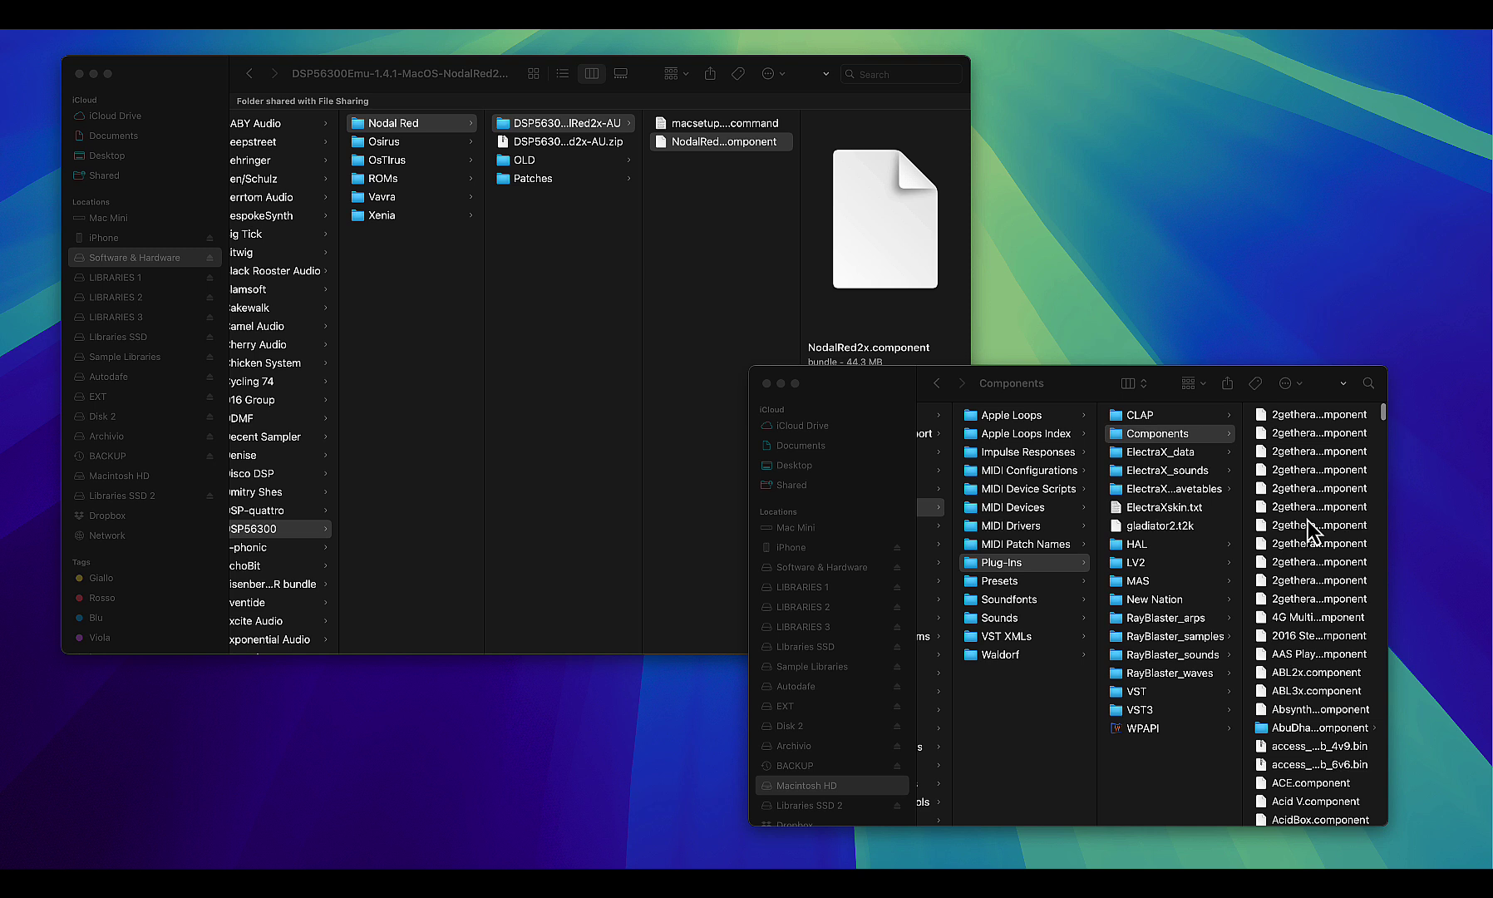
text(•)
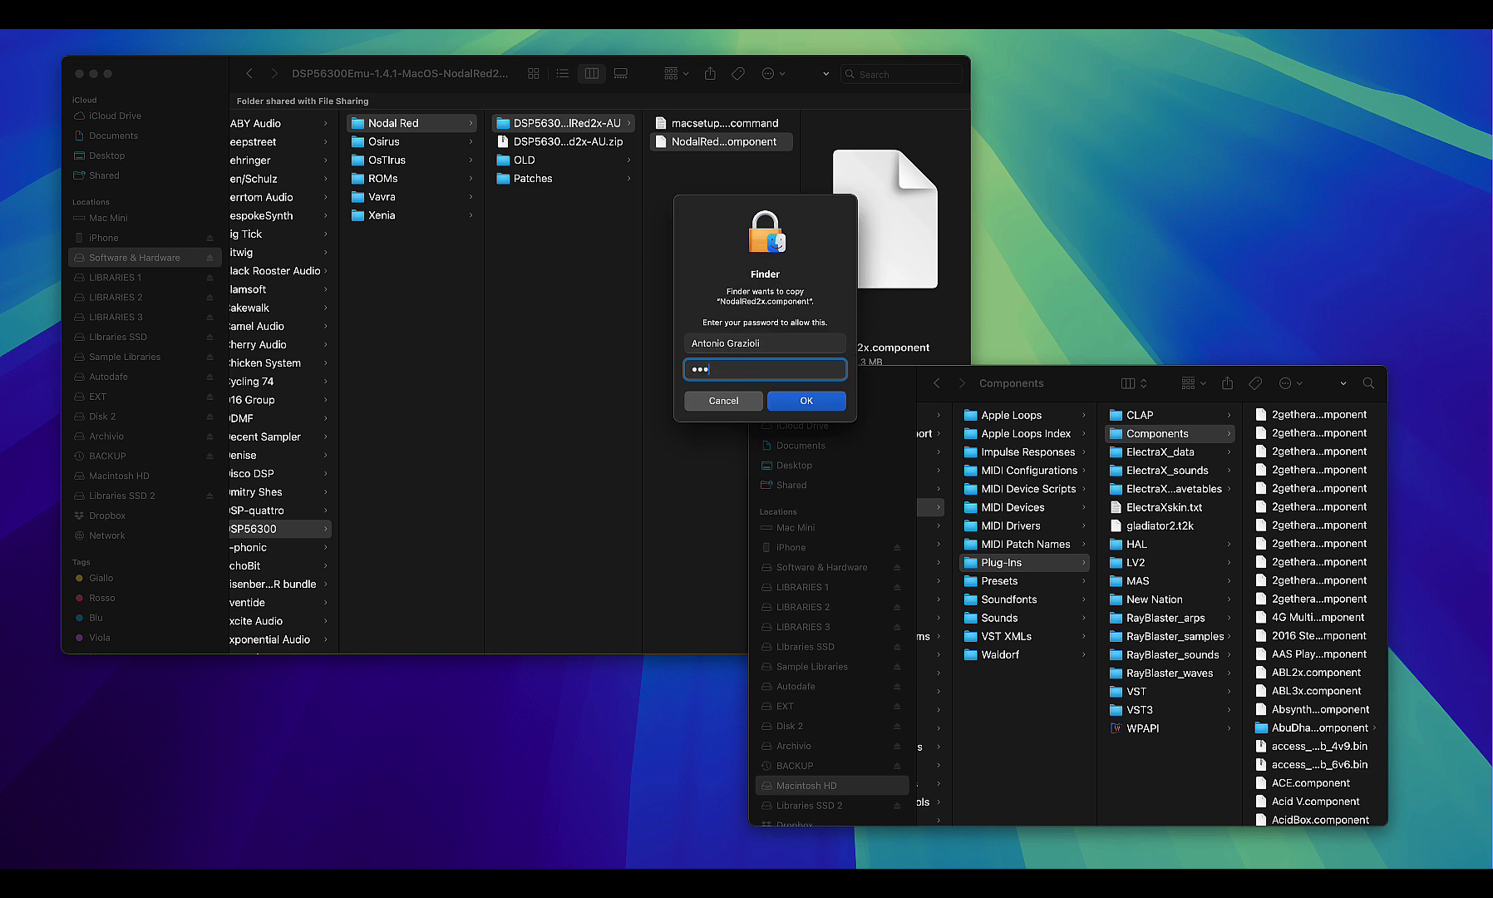
key(Return)
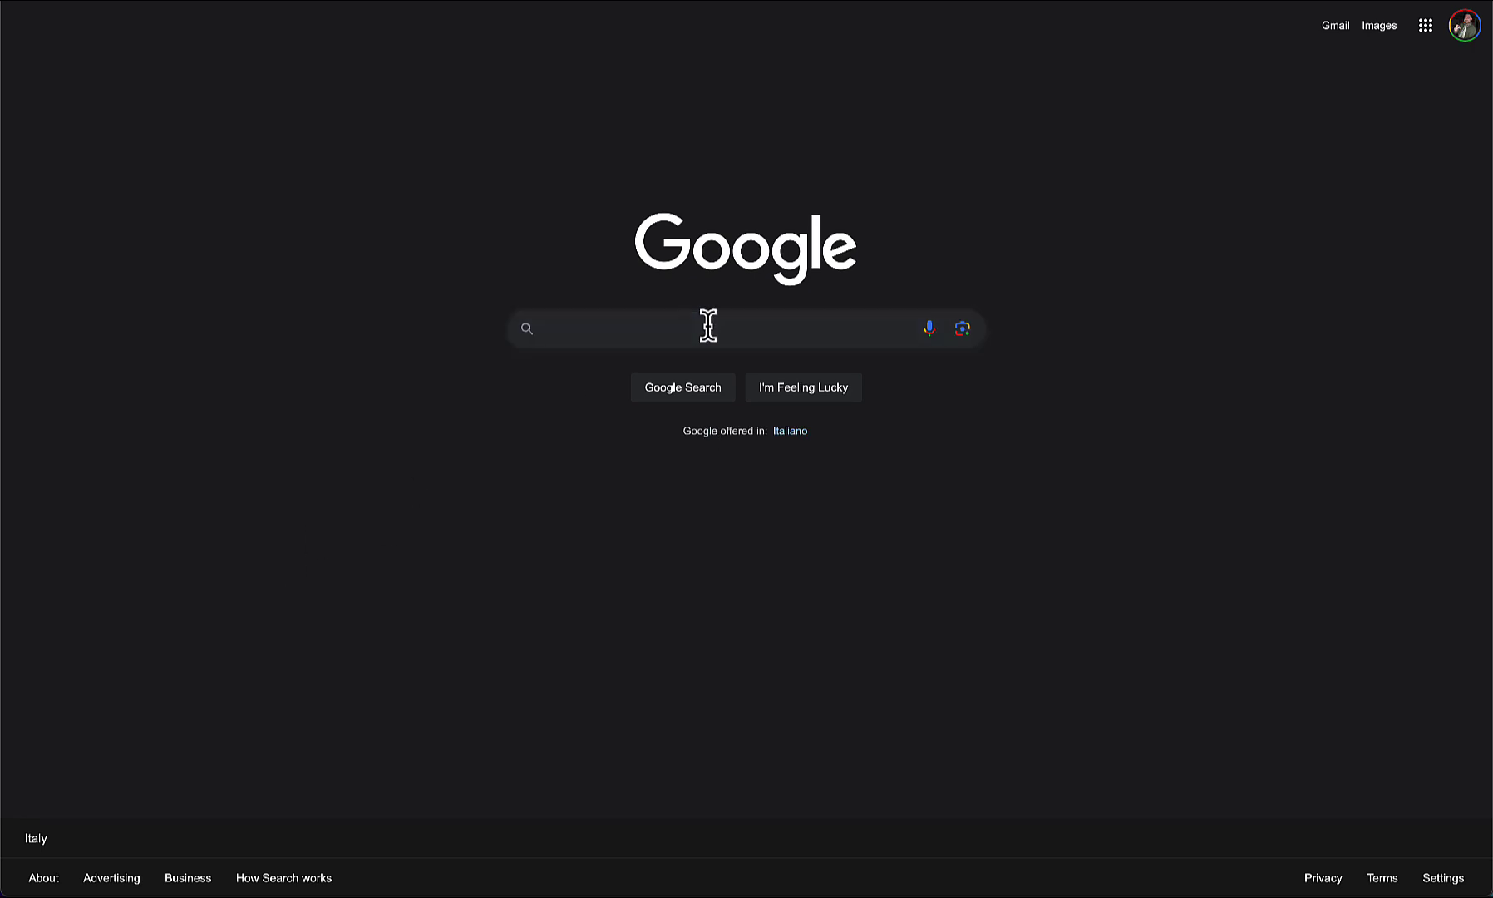
Search Google for 'nord lead 2x firmware' and scroll through the results
click(707, 325)
text(nord lead 2x firmware)
key(Return)
scroll(705, 308, down, 3)
scroll(706, 300, down, 3)
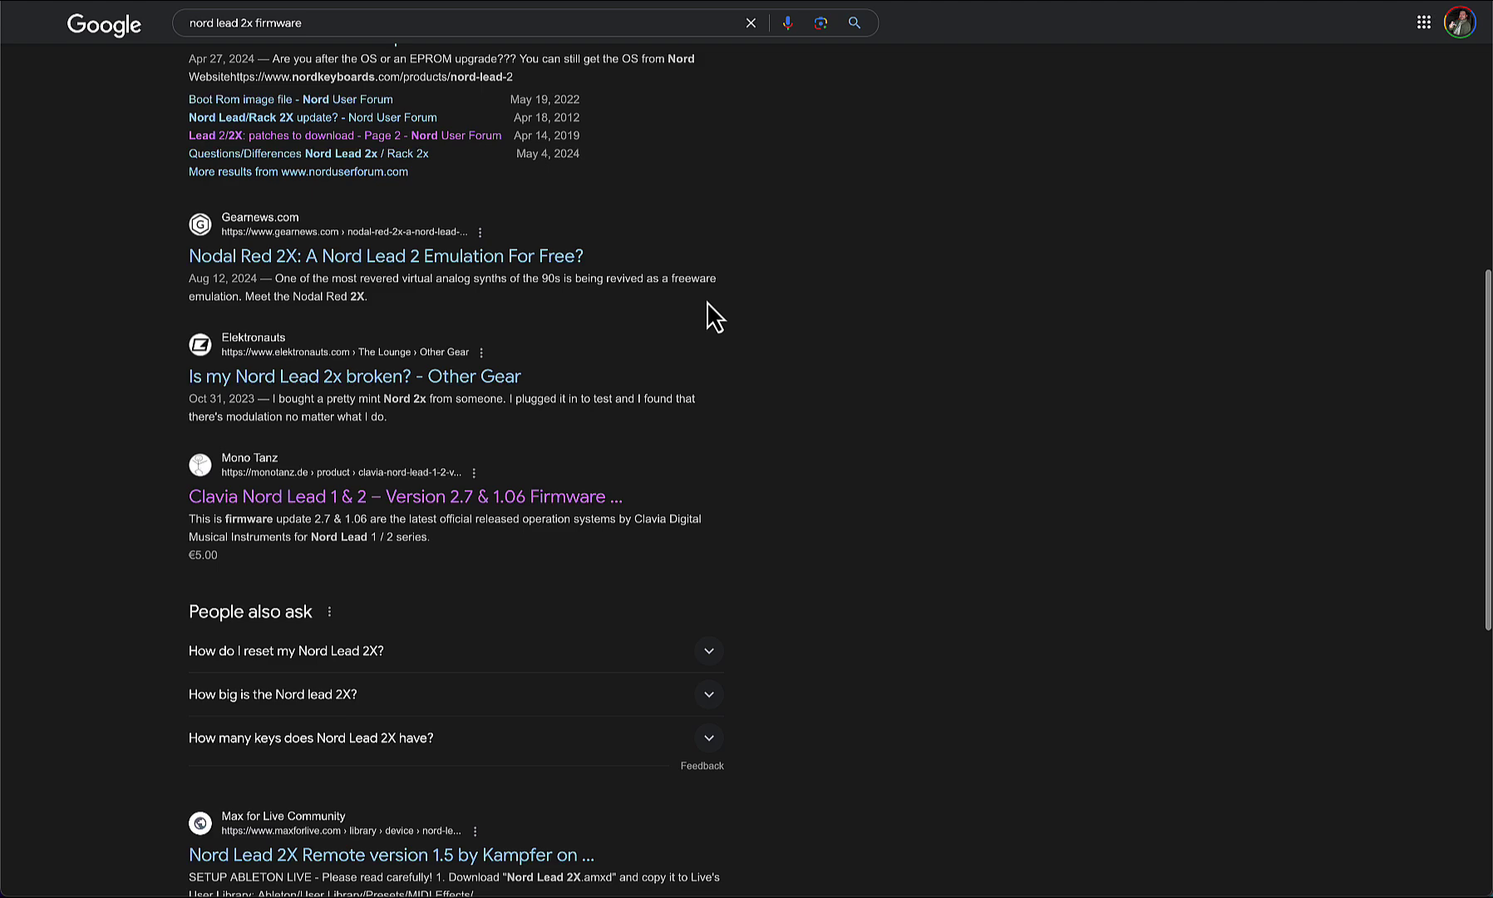
scroll(711, 307, down, 3)
scroll(703, 249, down, 3)
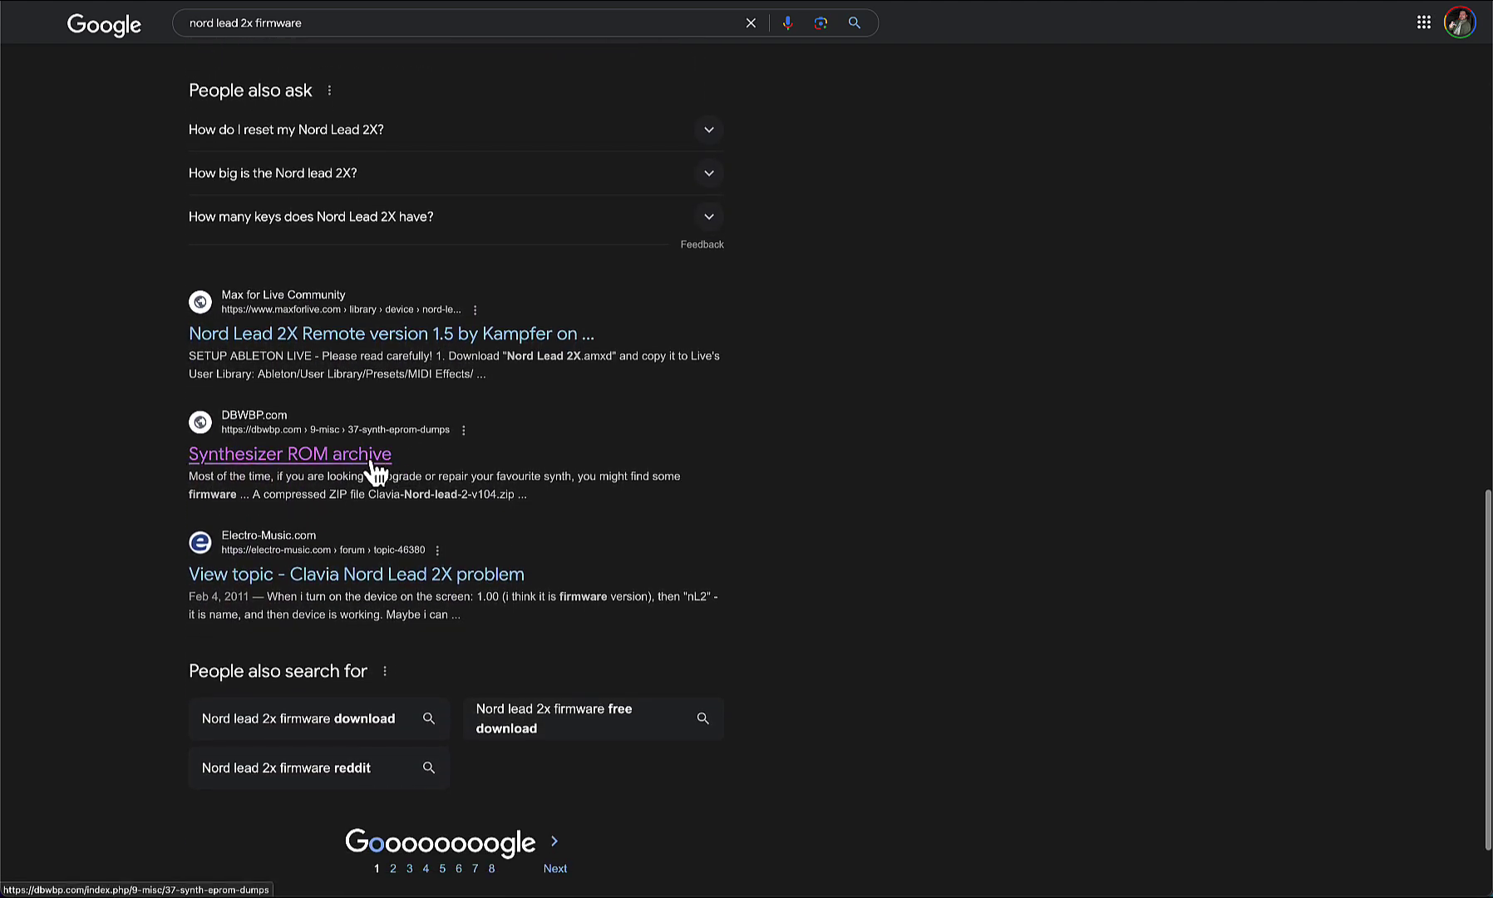
Open dbwbp.com's Synthesizer ROM archive result and scroll its firmware list
drag(171, 457, 388, 456)
click(439, 448)
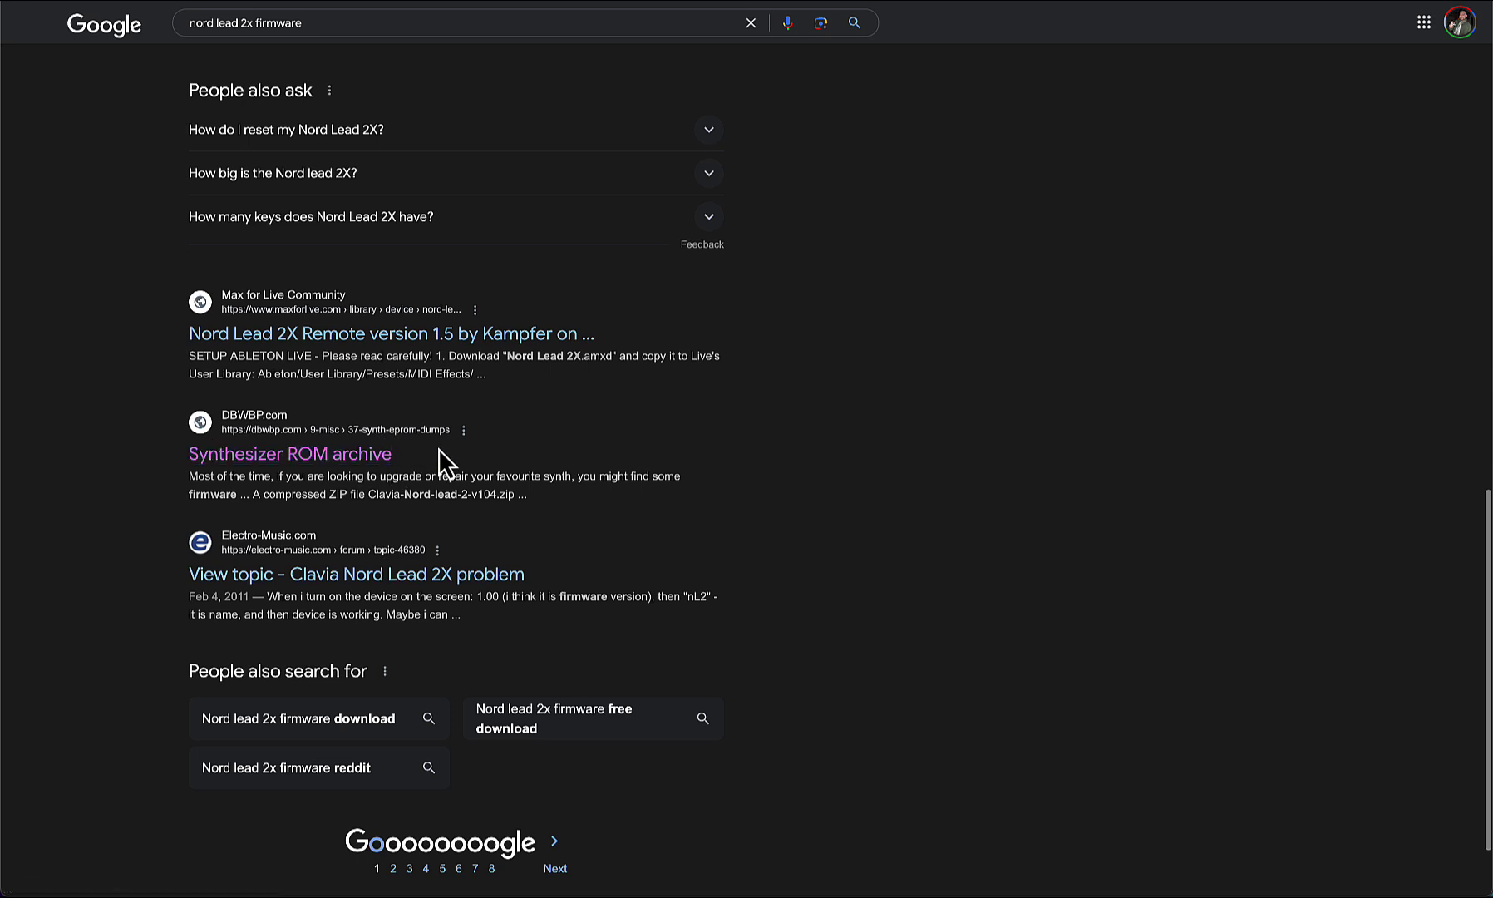
click(316, 456)
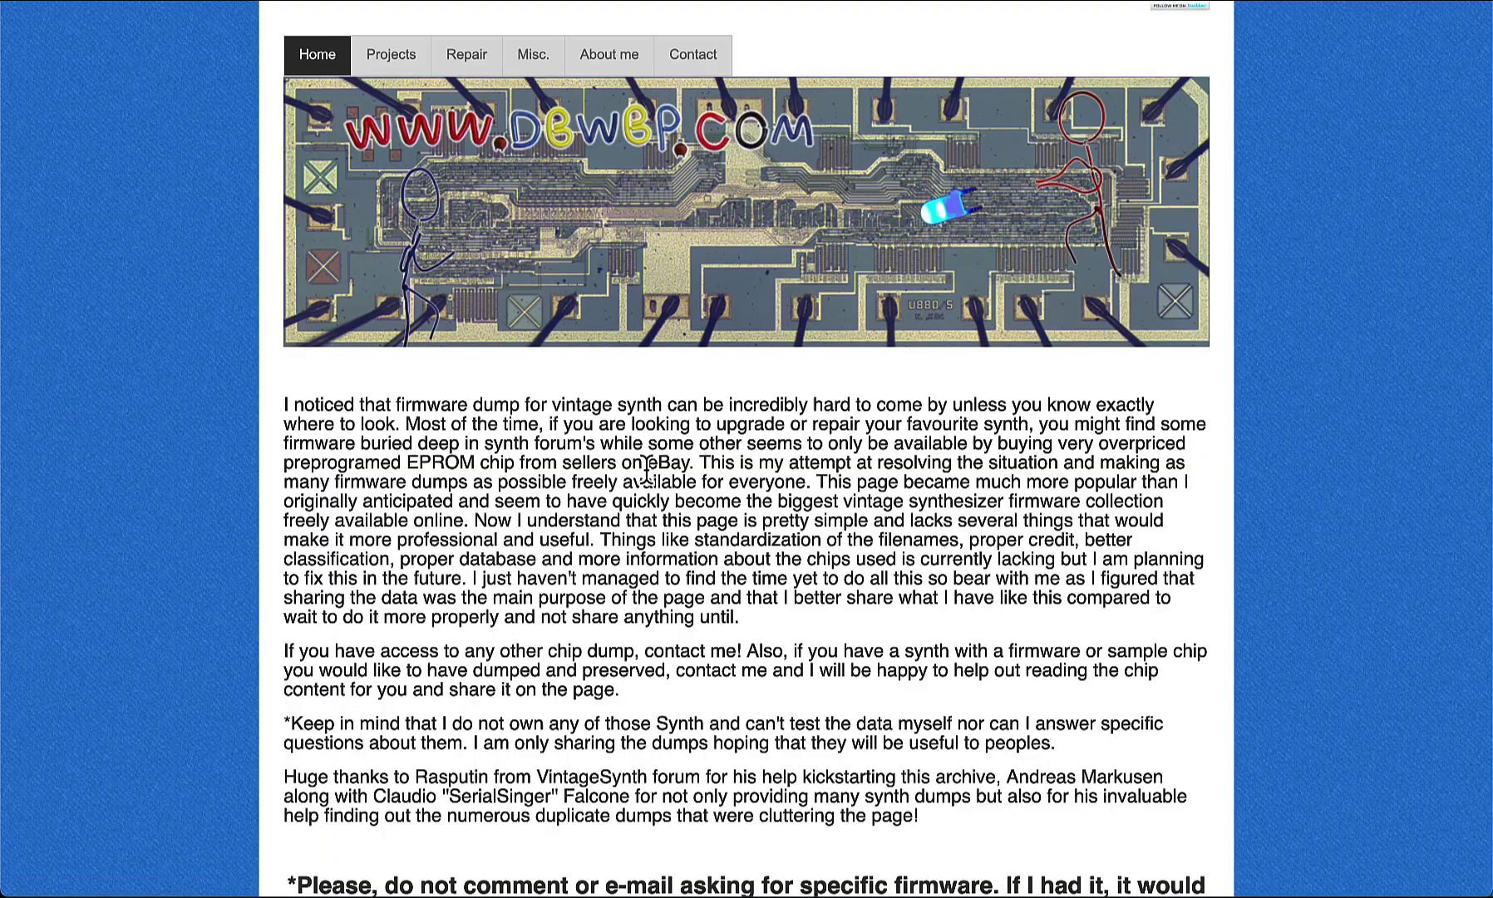
scroll(656, 475, down, 20)
scroll(656, 477, down, 20)
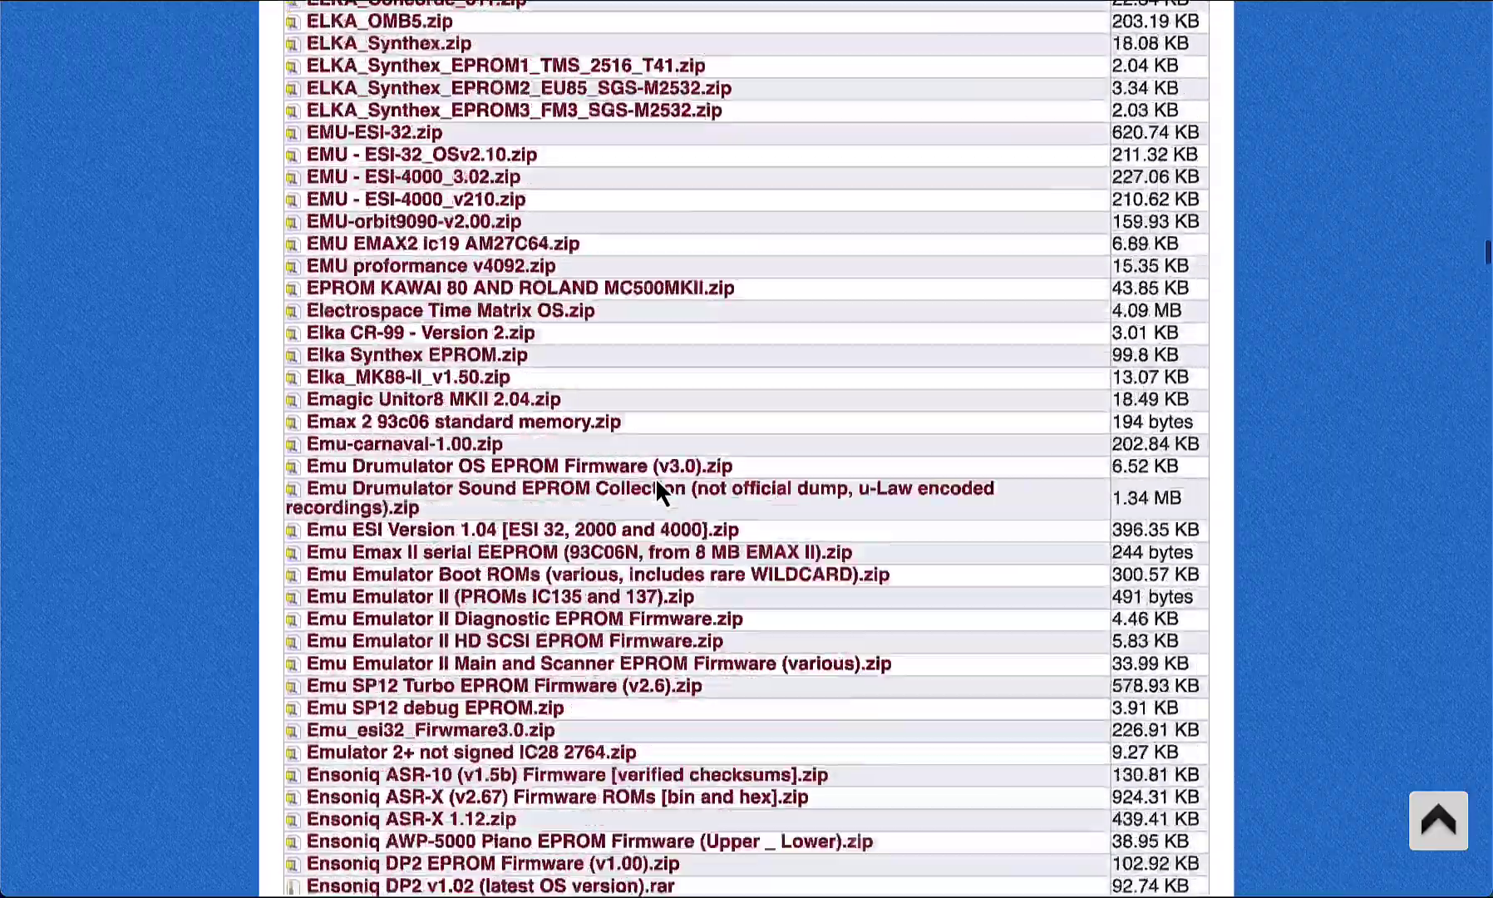
scroll(655, 477, down, 15)
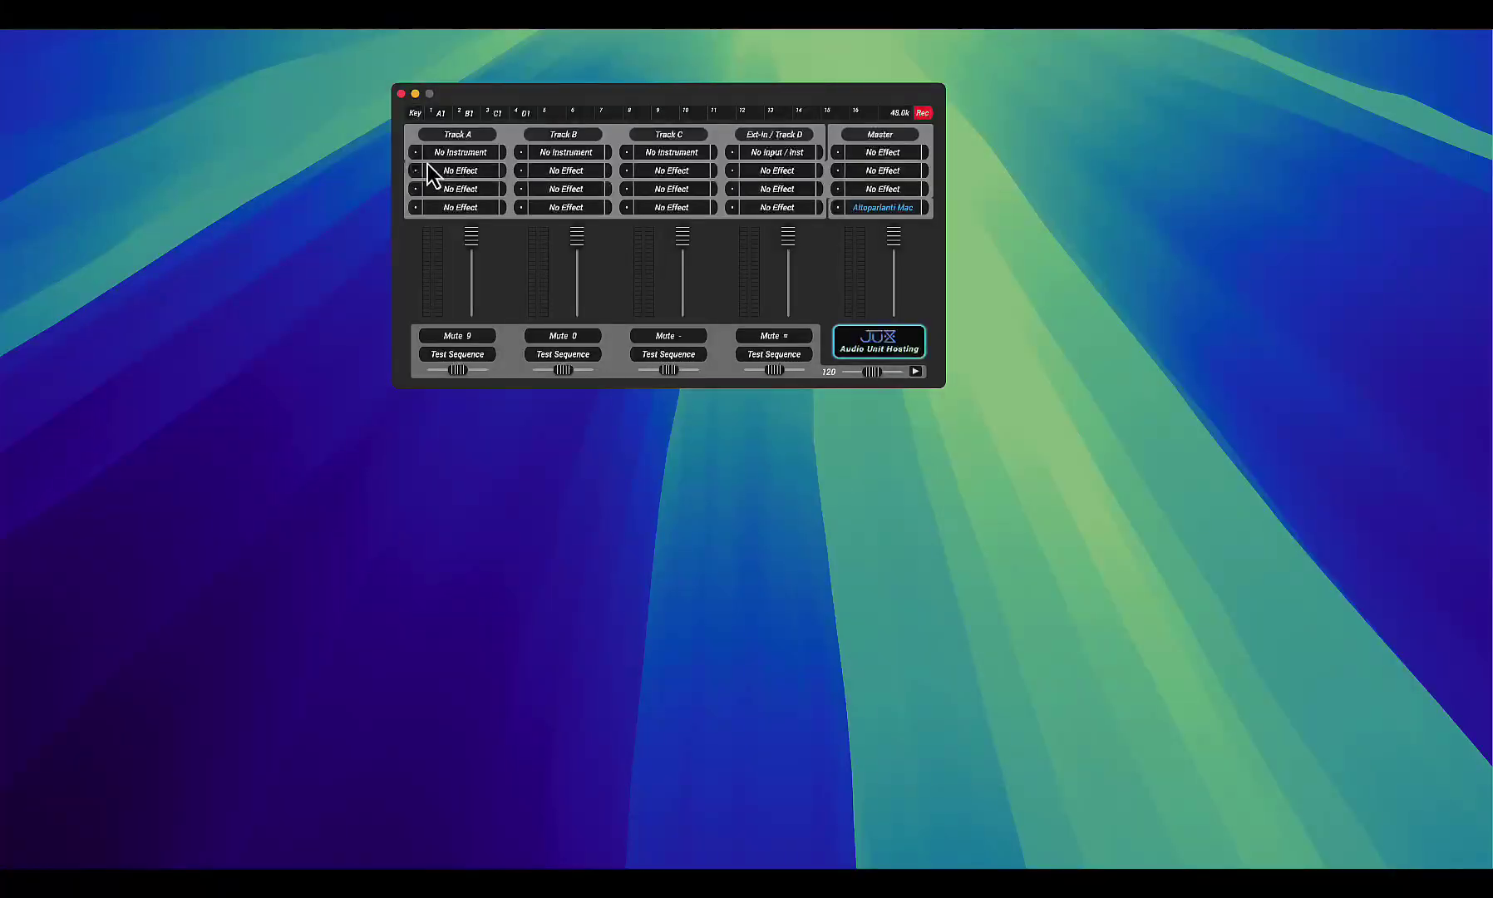
Choose NodalRed2x as Track A's instrument from the instrument list
click(413, 158)
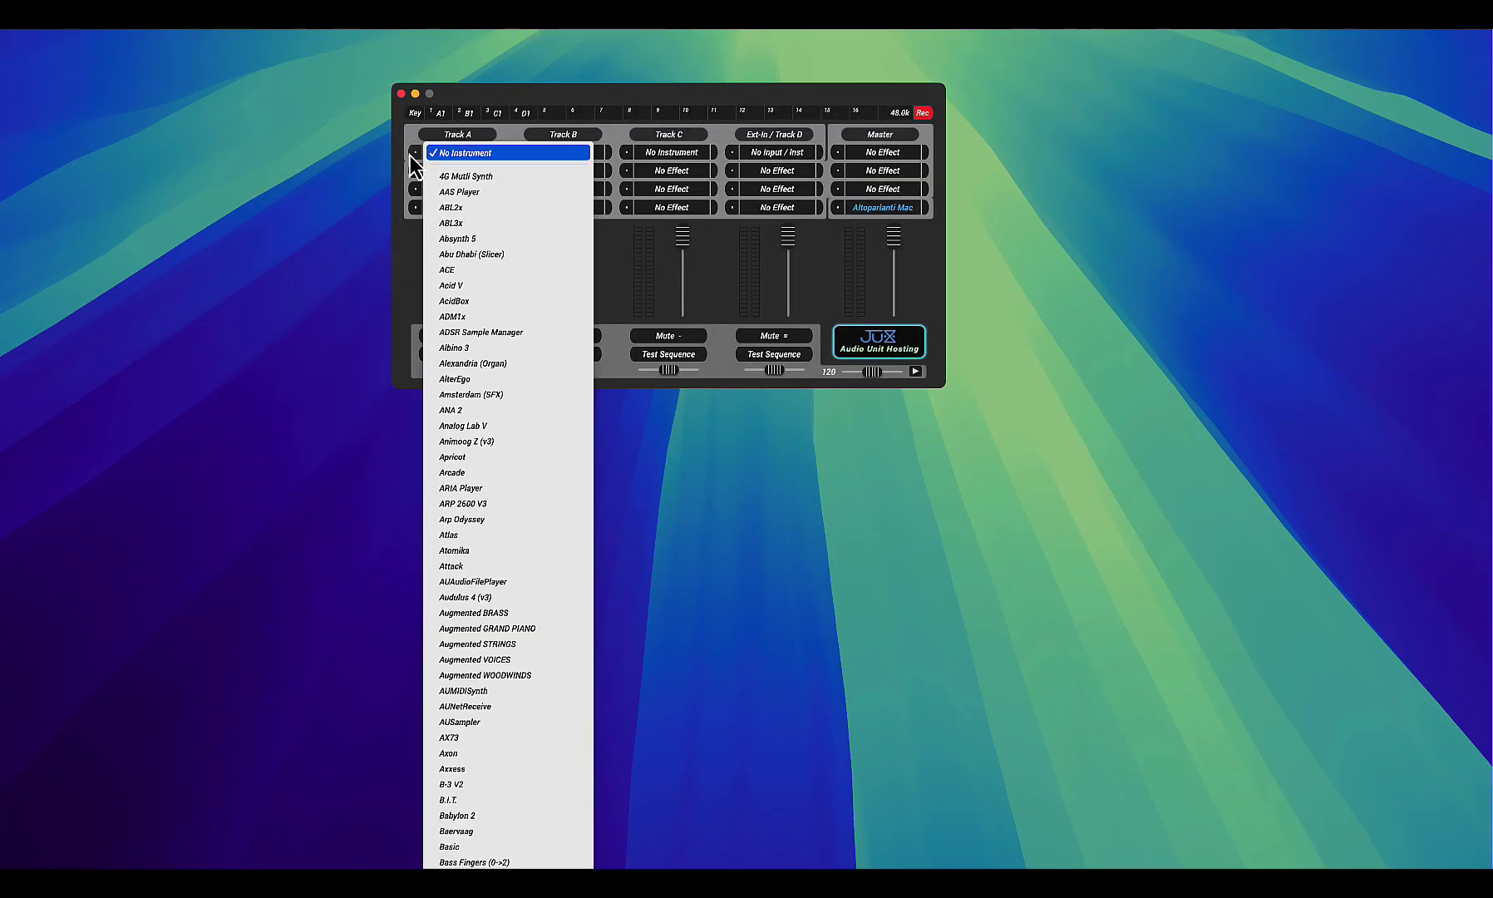
key(m)
scroll(581, 375, down, 15)
scroll(580, 379, down, 3)
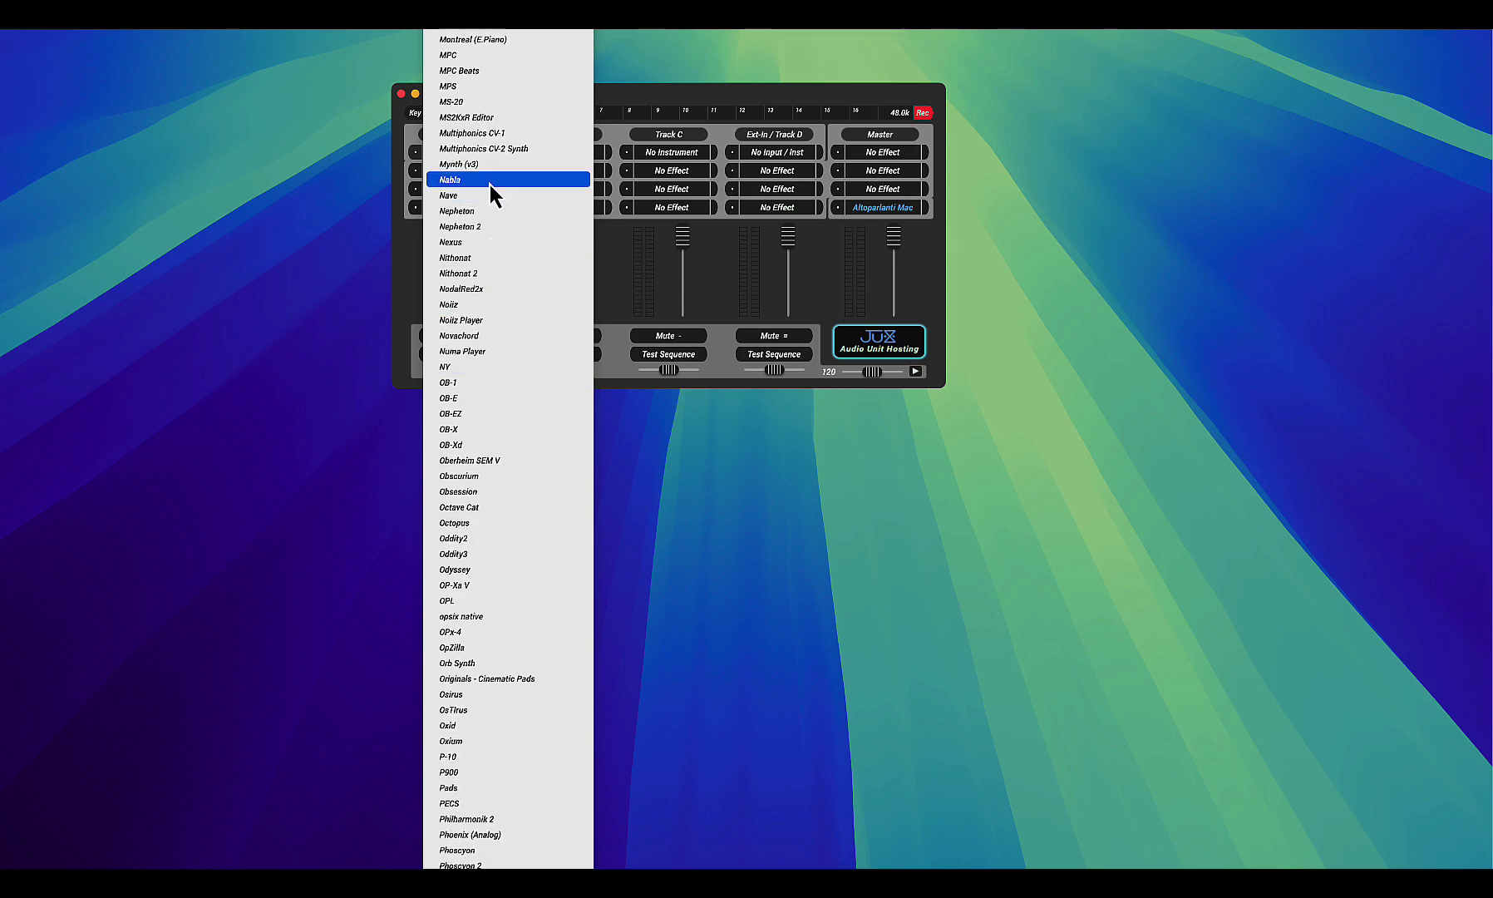
click(488, 289)
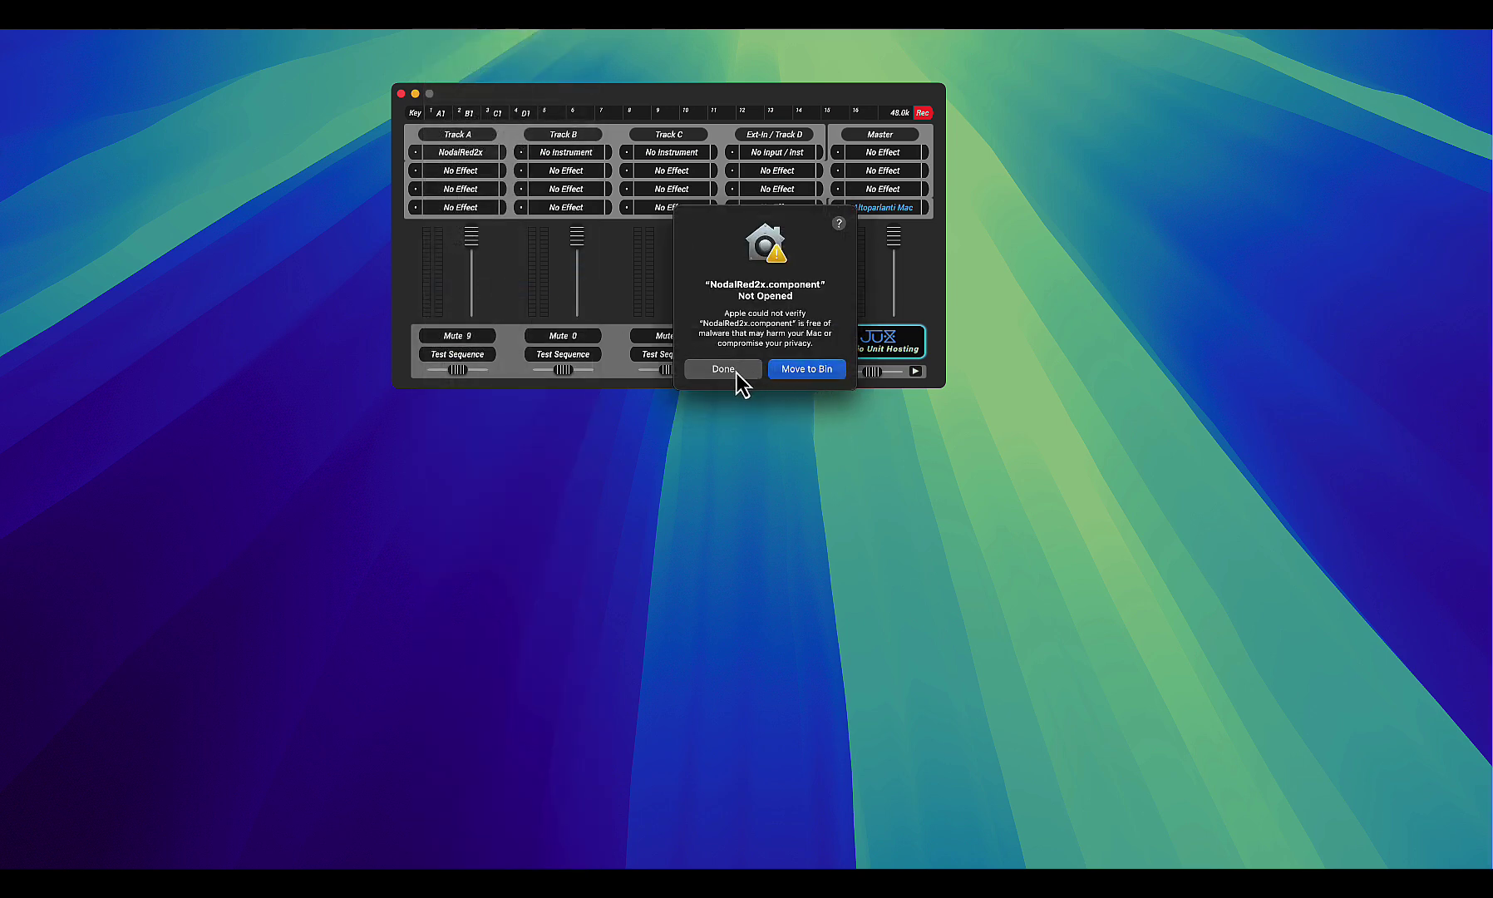
Dismiss both security warnings and open the blank plugin window below the mixer
click(736, 374)
click(724, 371)
click(454, 156)
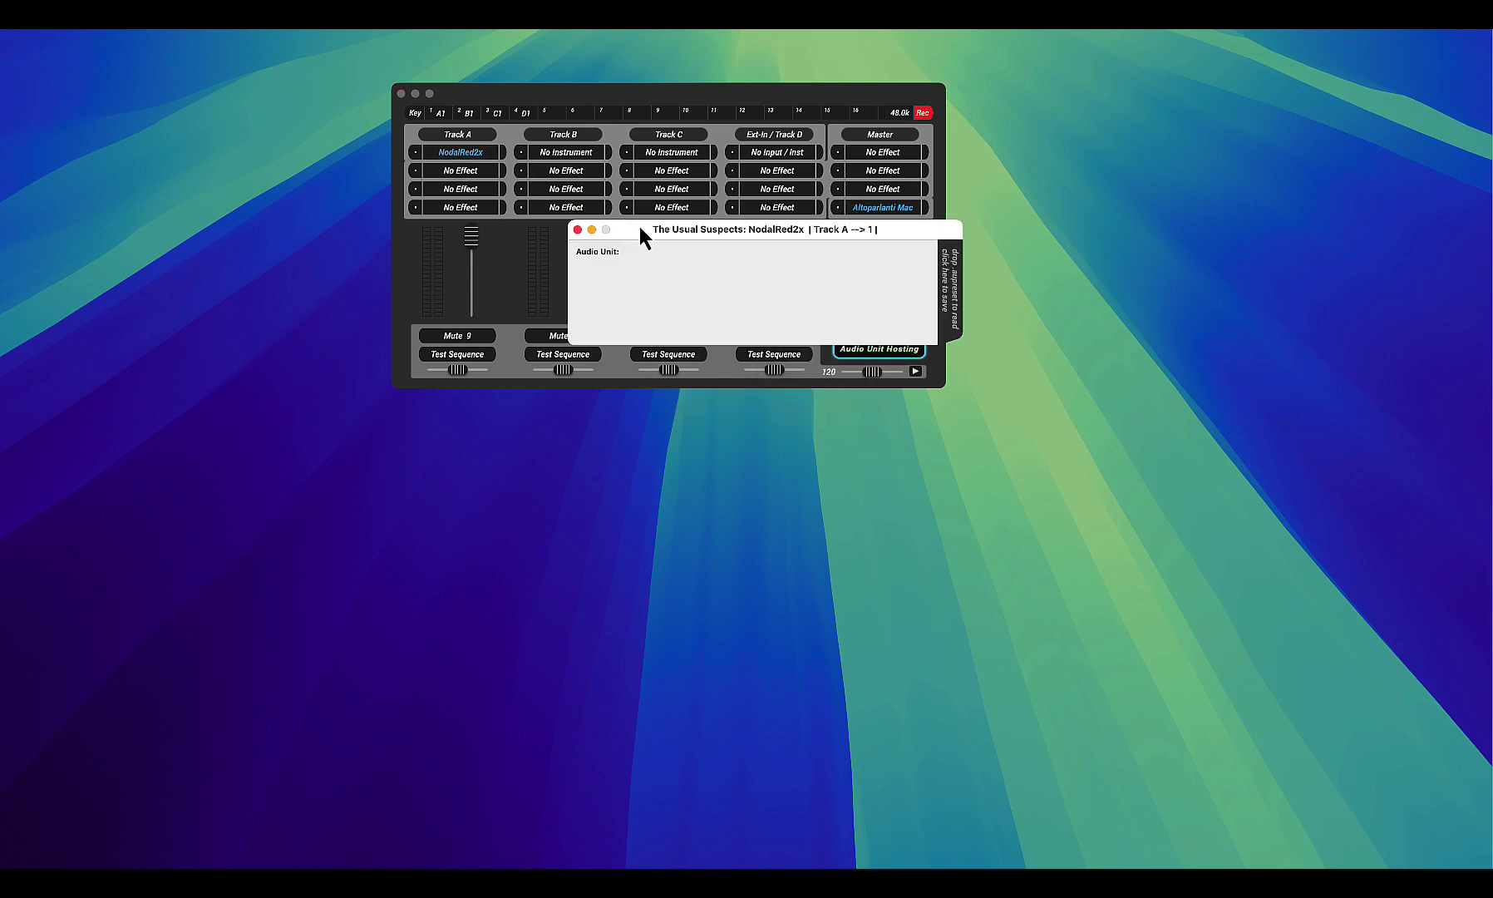
drag(639, 226, 568, 430)
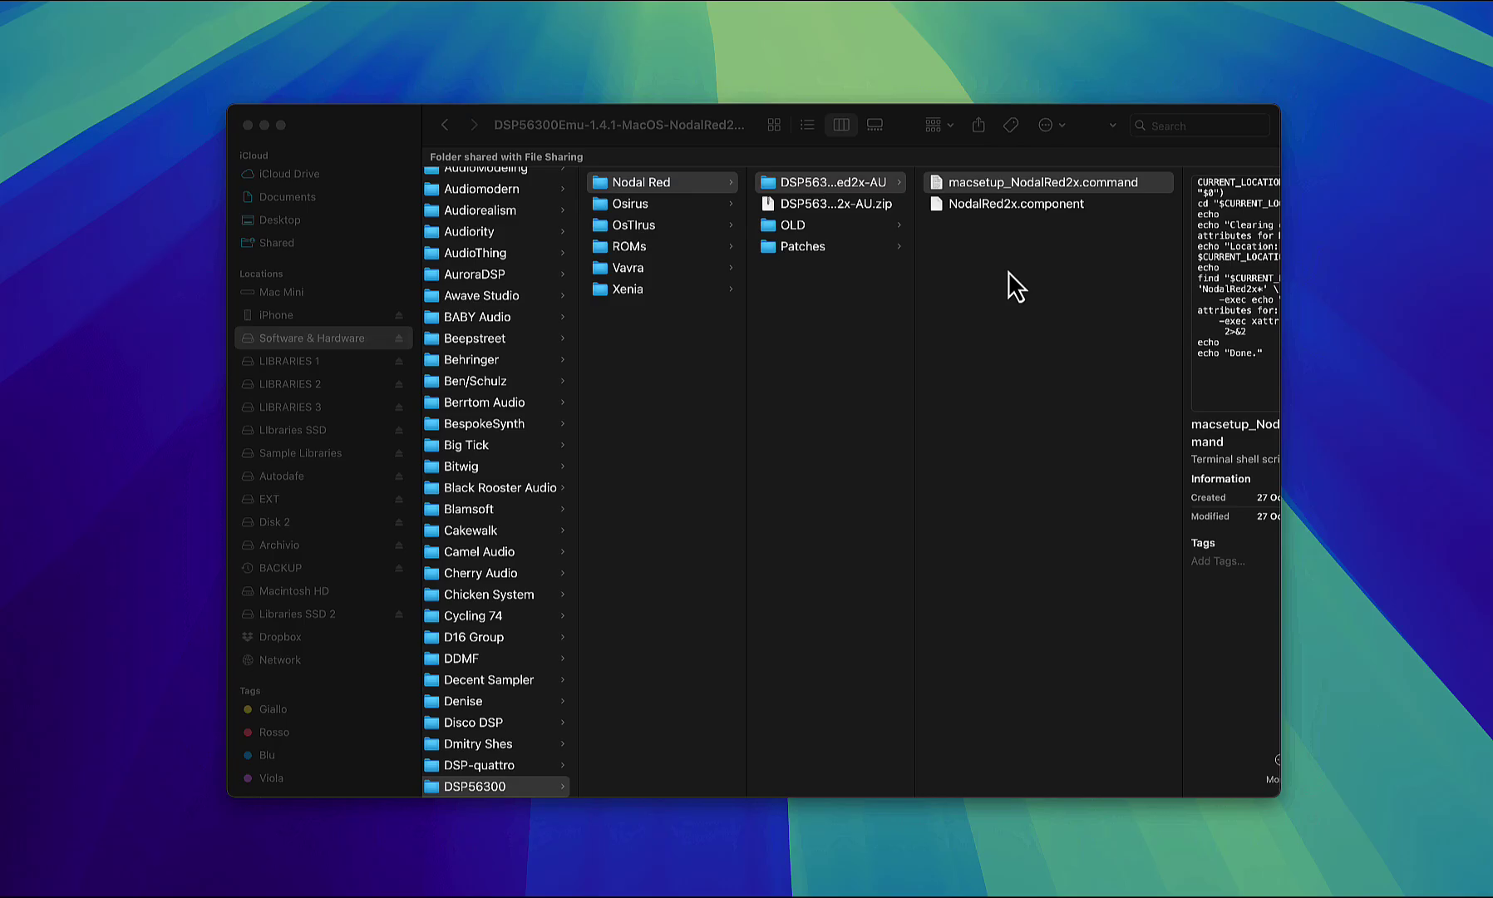
click(953, 188)
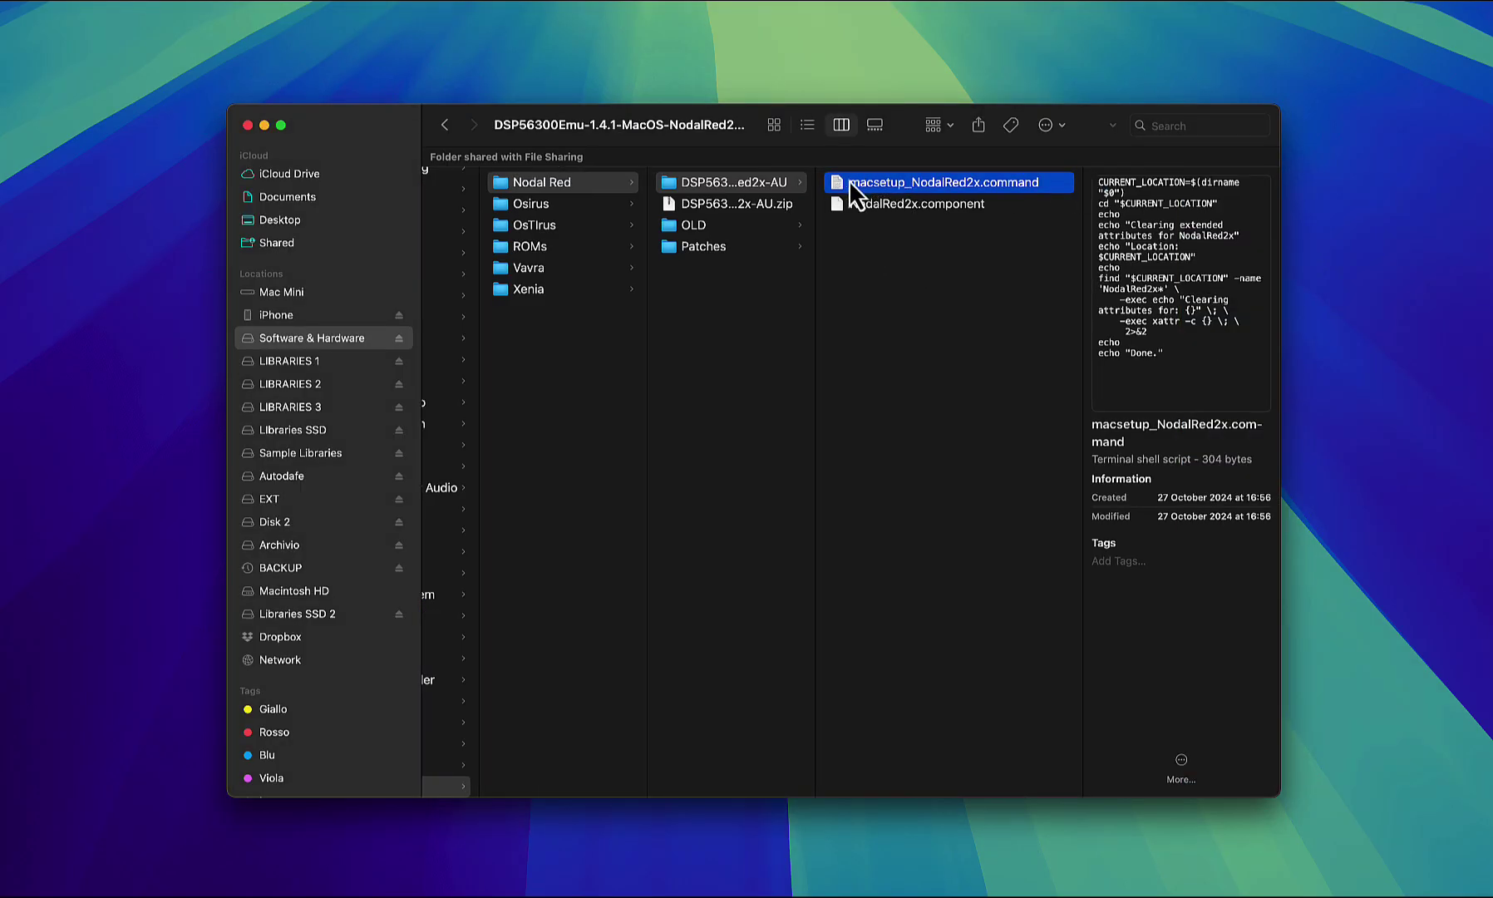
double_click(832, 183)
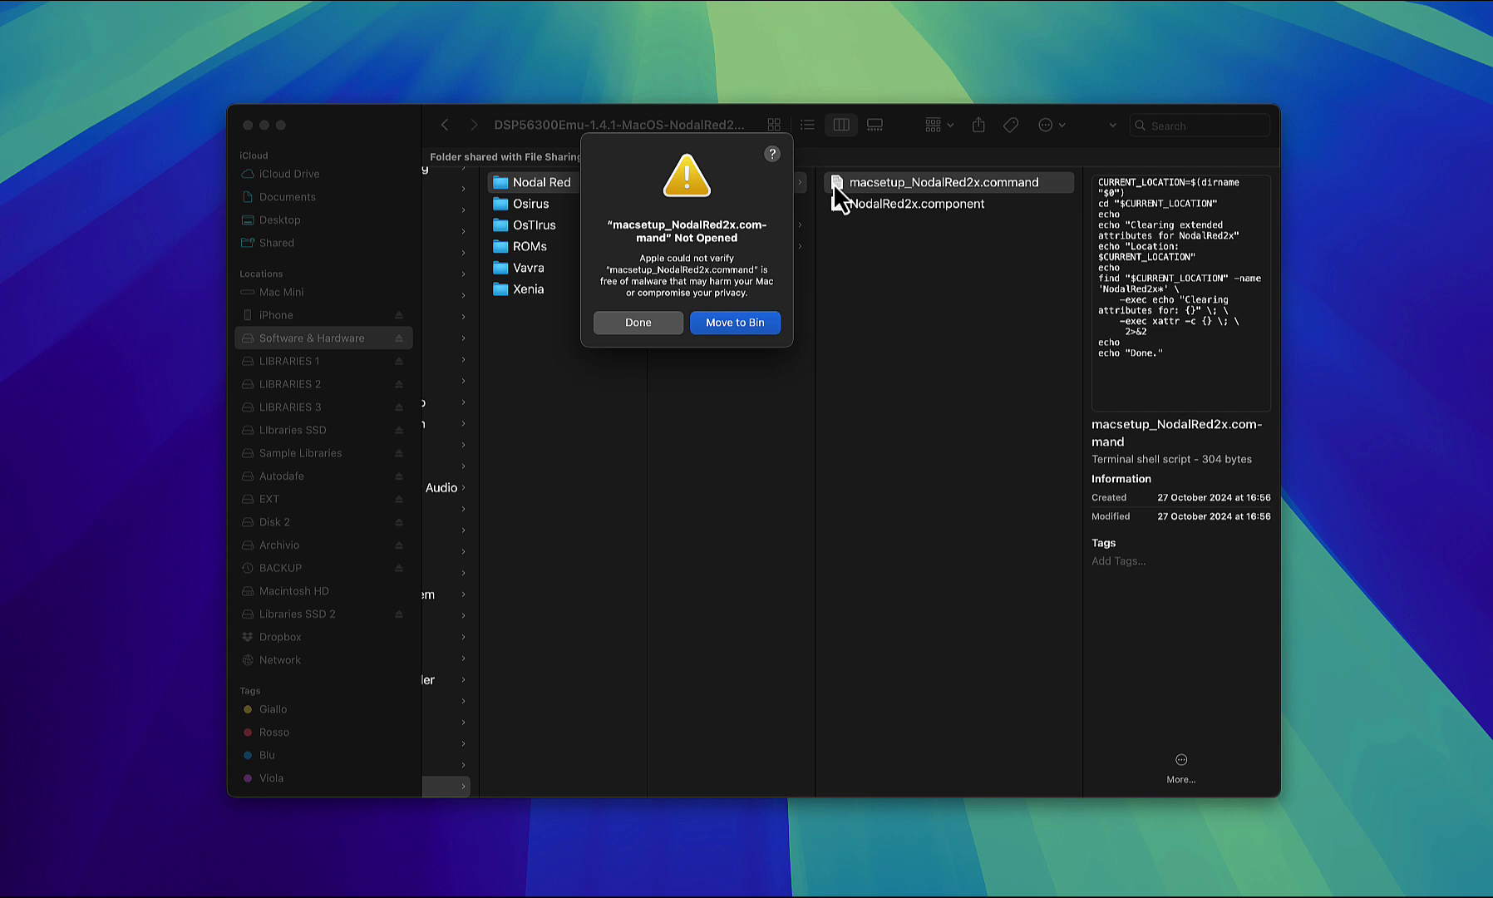
click(637, 323)
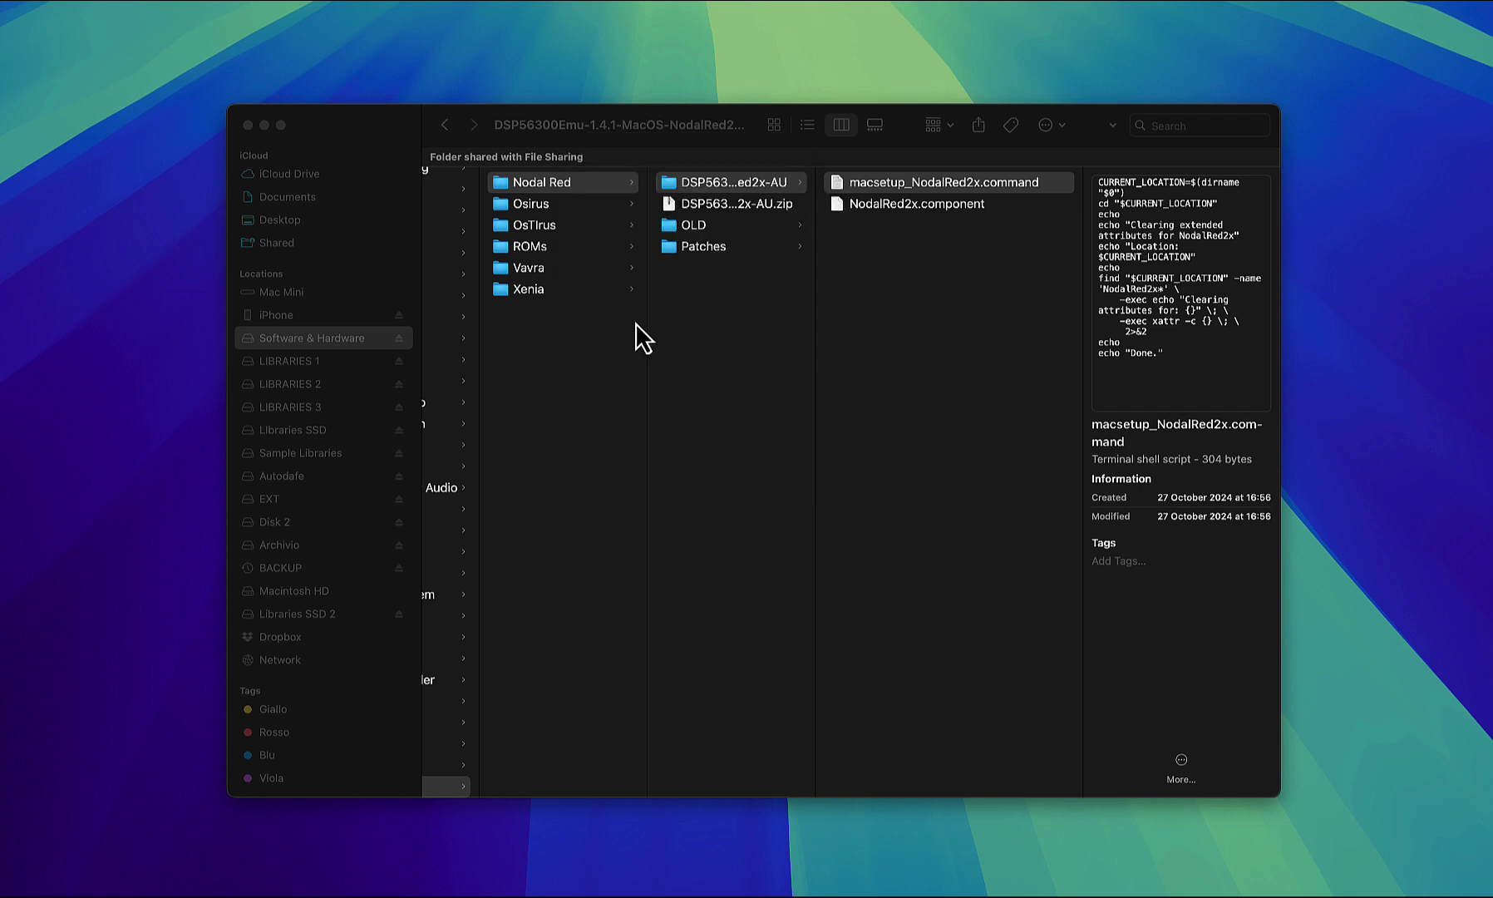
click(833, 180)
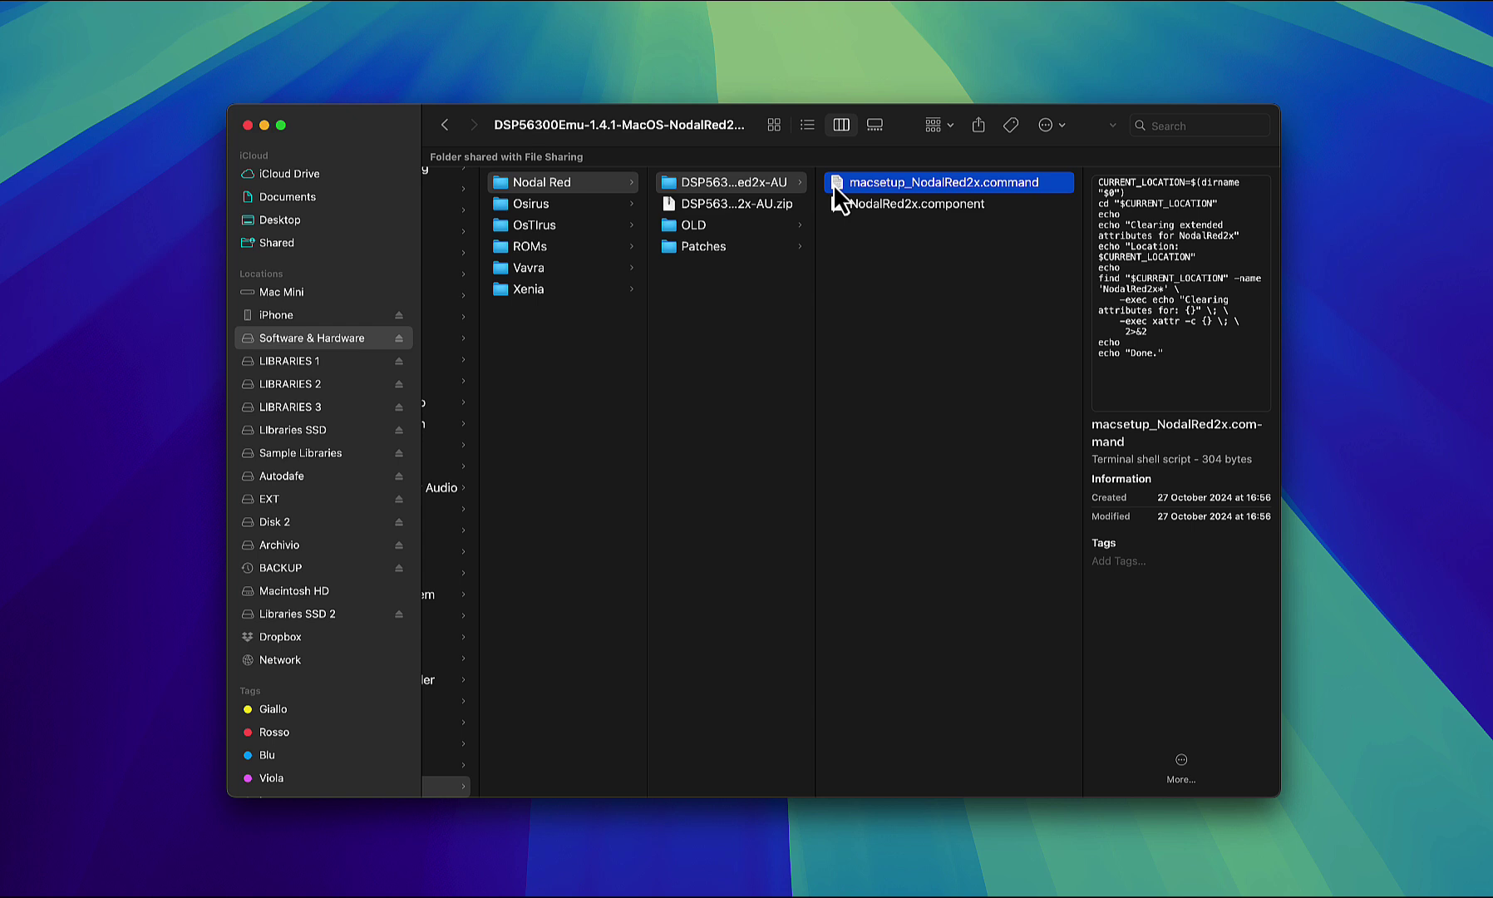
double_click(833, 183)
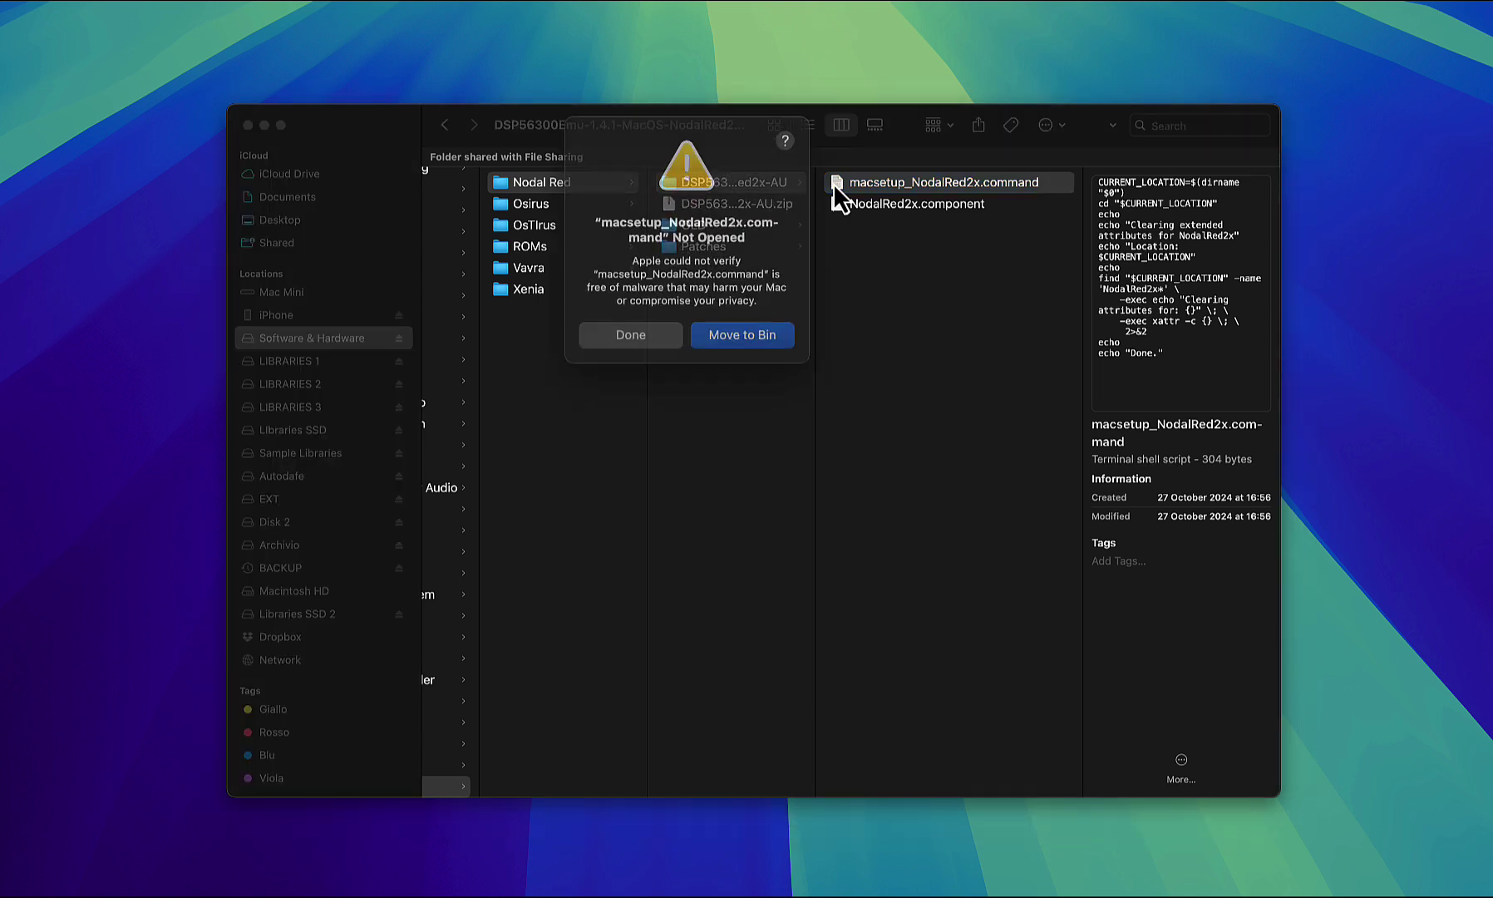
click(619, 324)
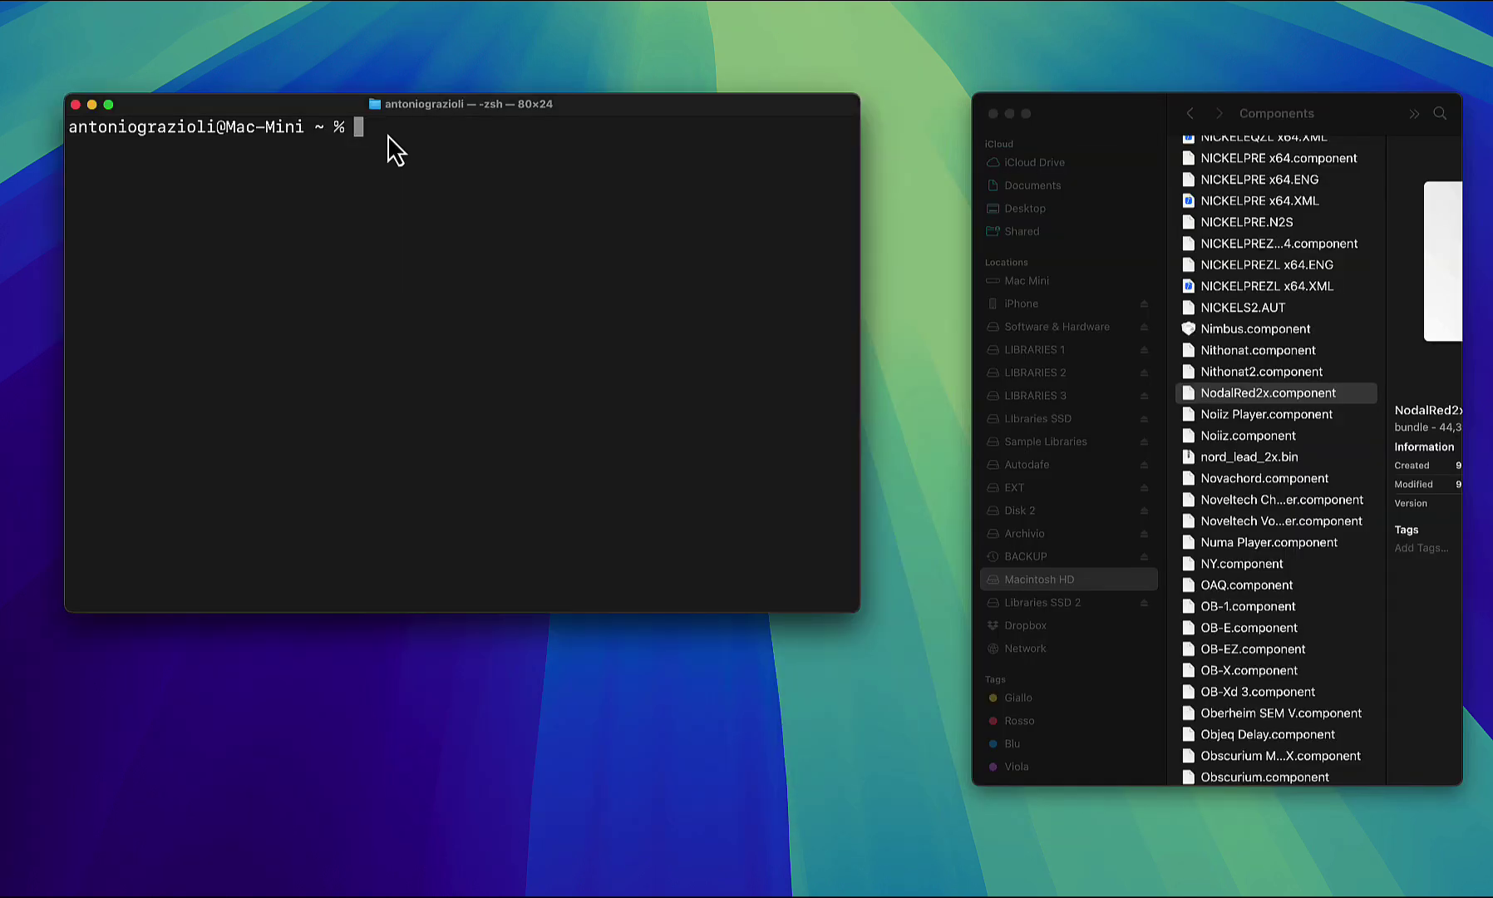
Run 'sudo /usr/bin/xattr -cr' on the installed NodalRed2x.component with the admin password
text(sudo /usr/bin/xattr -cr)
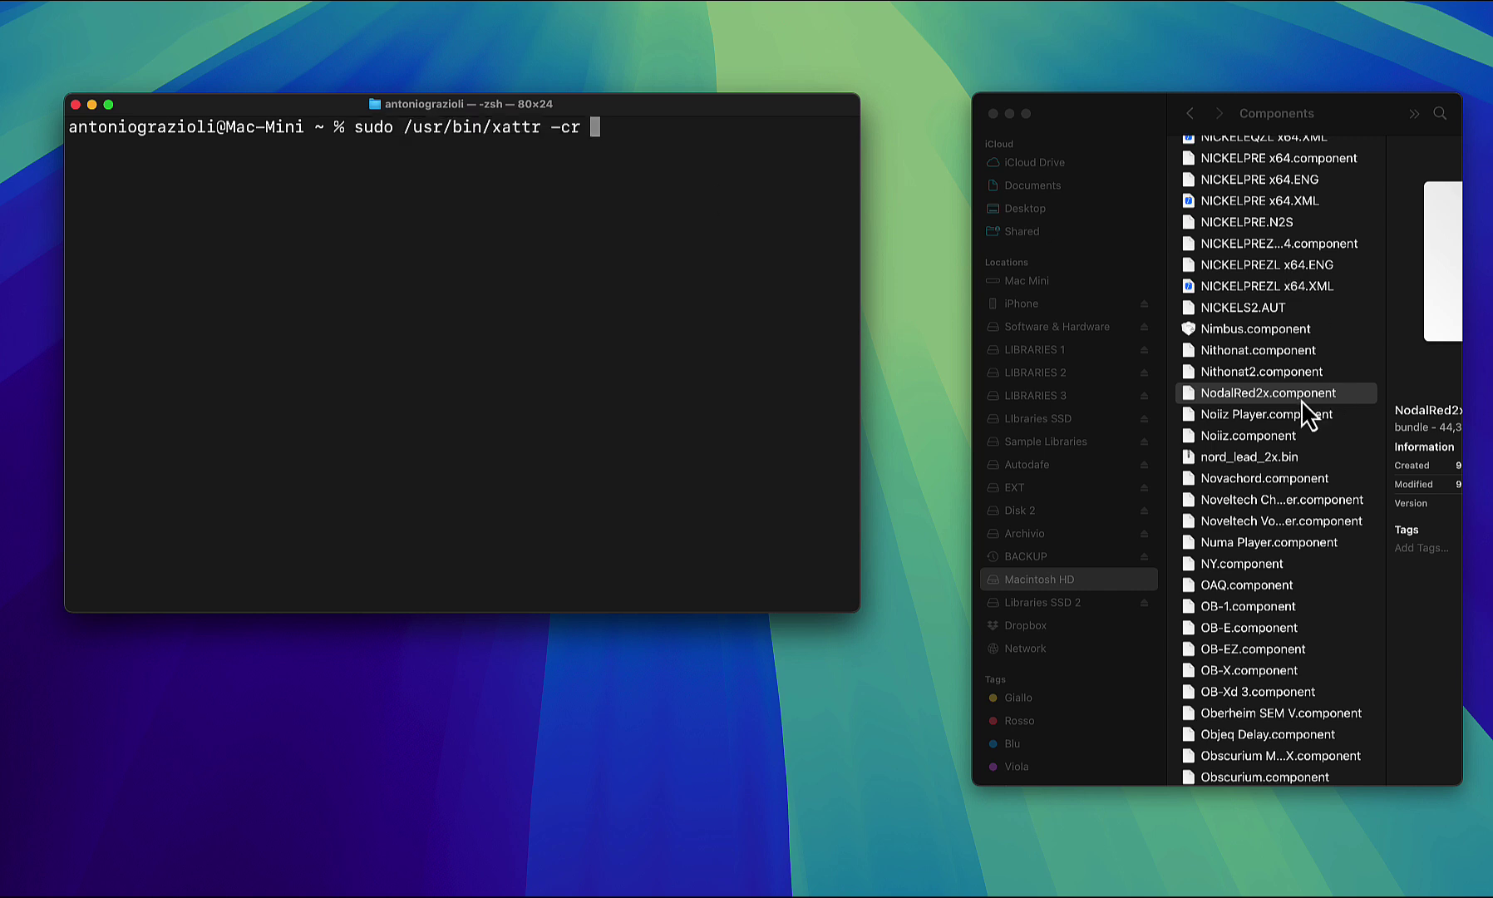
drag(1223, 397, 677, 158)
key(Return)
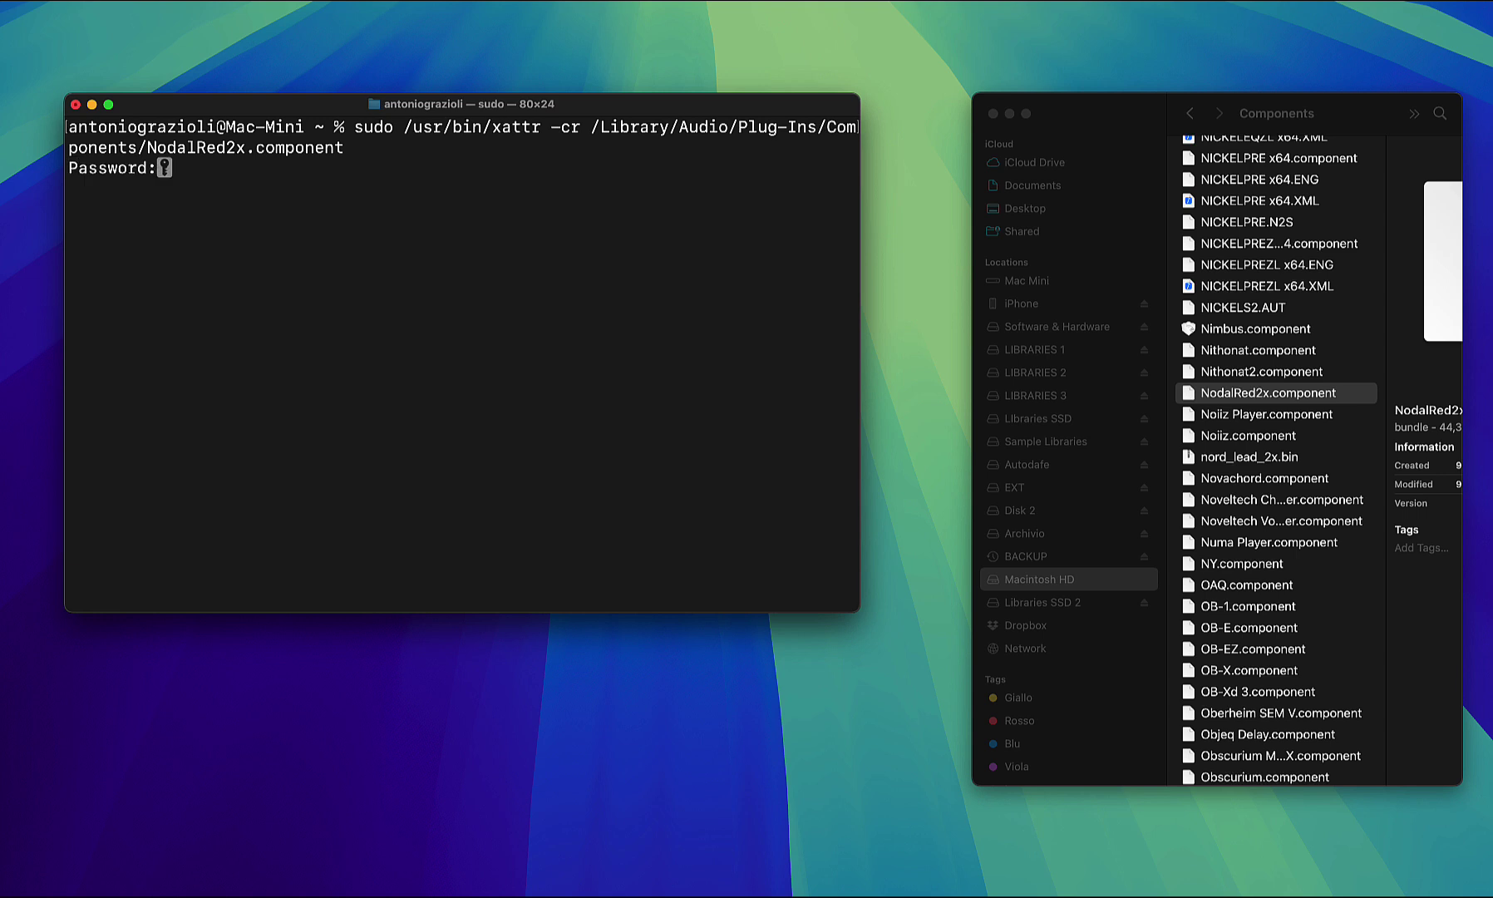
key(Return)
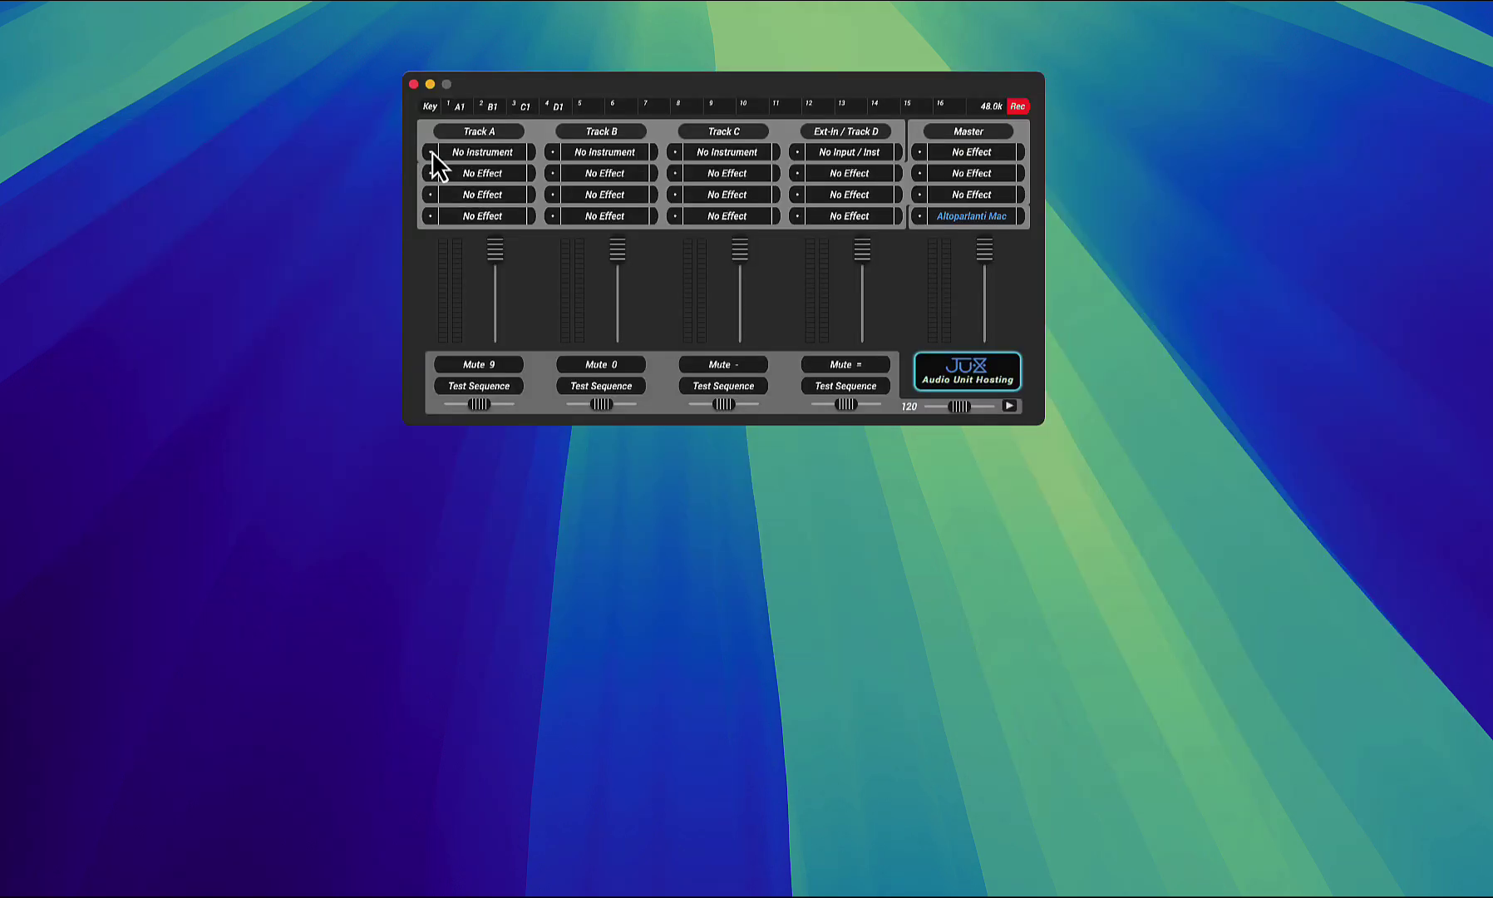
click(431, 151)
Load NodalRed2x on Track A, accept the Rosetta warning, and open the Nodal Red 2X editor
key(m)
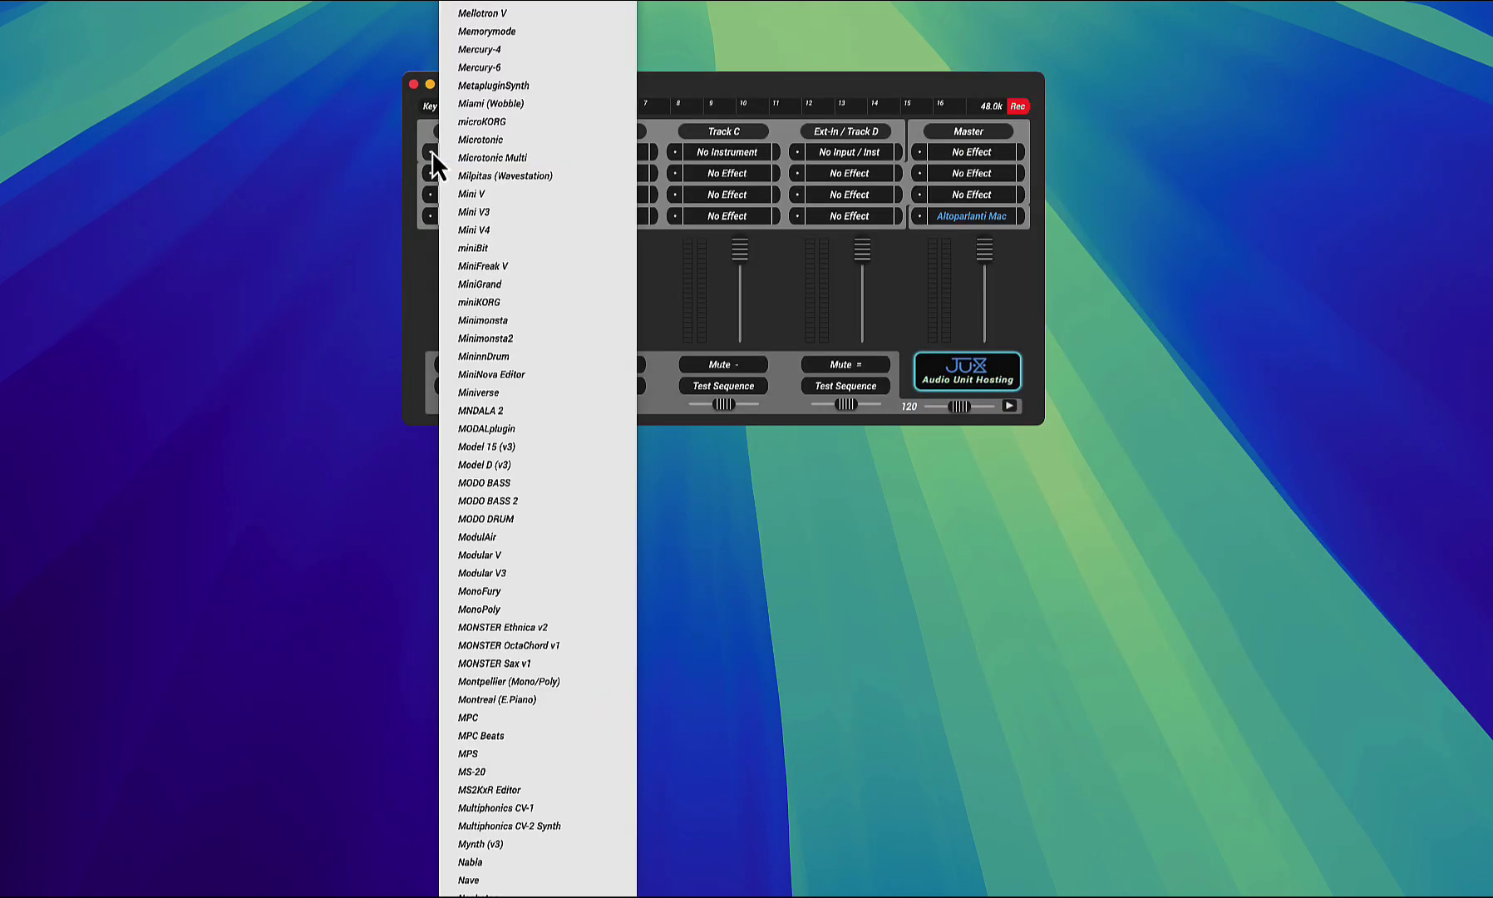
scroll(462, 483, down, 6)
scroll(463, 483, down, 6)
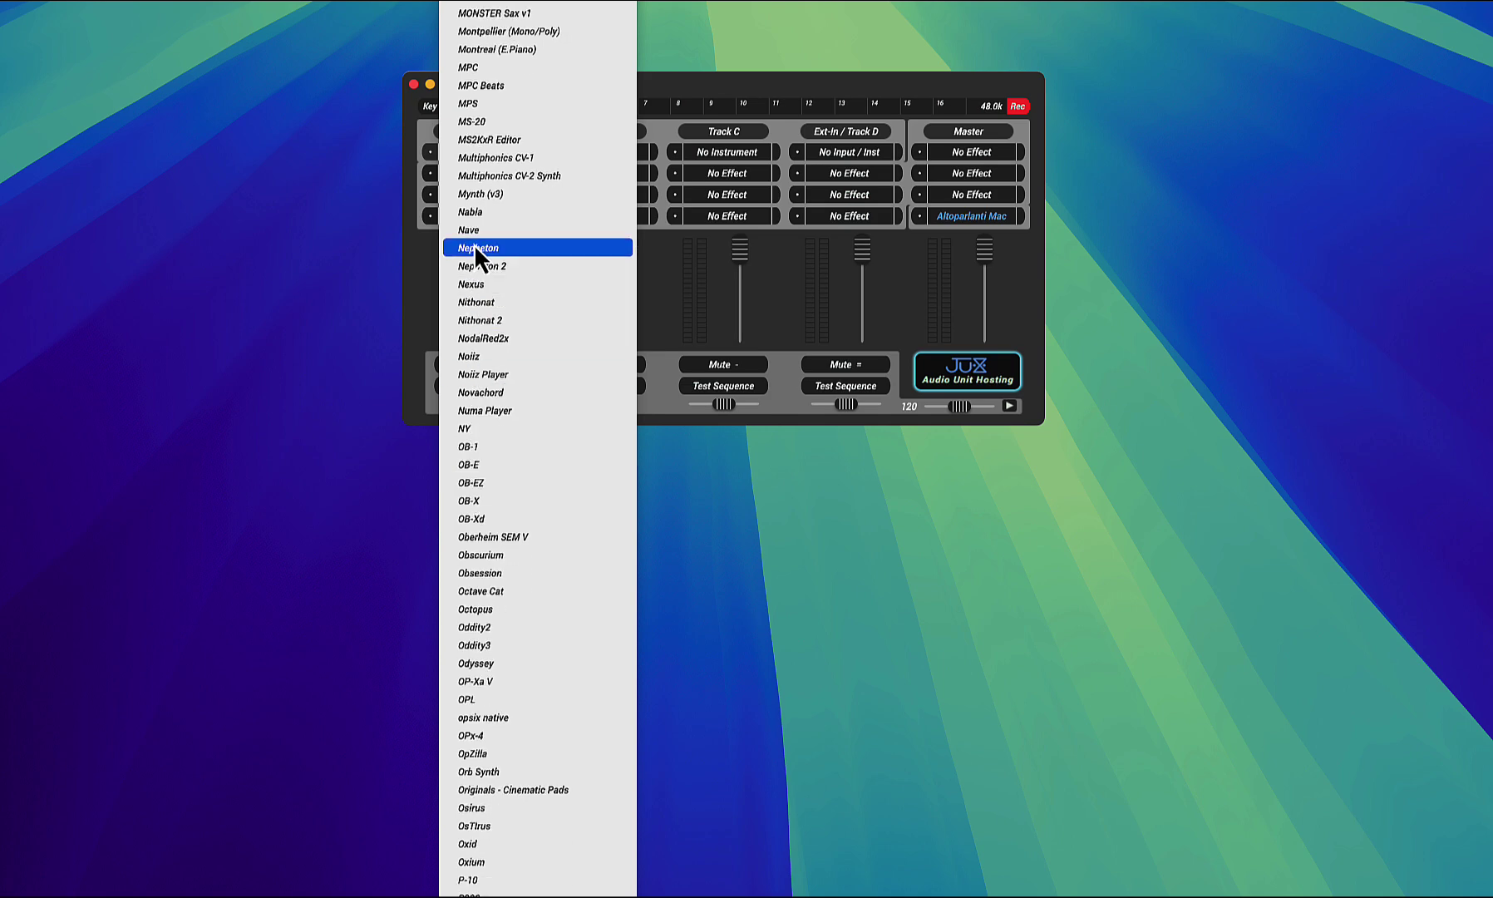
click(505, 337)
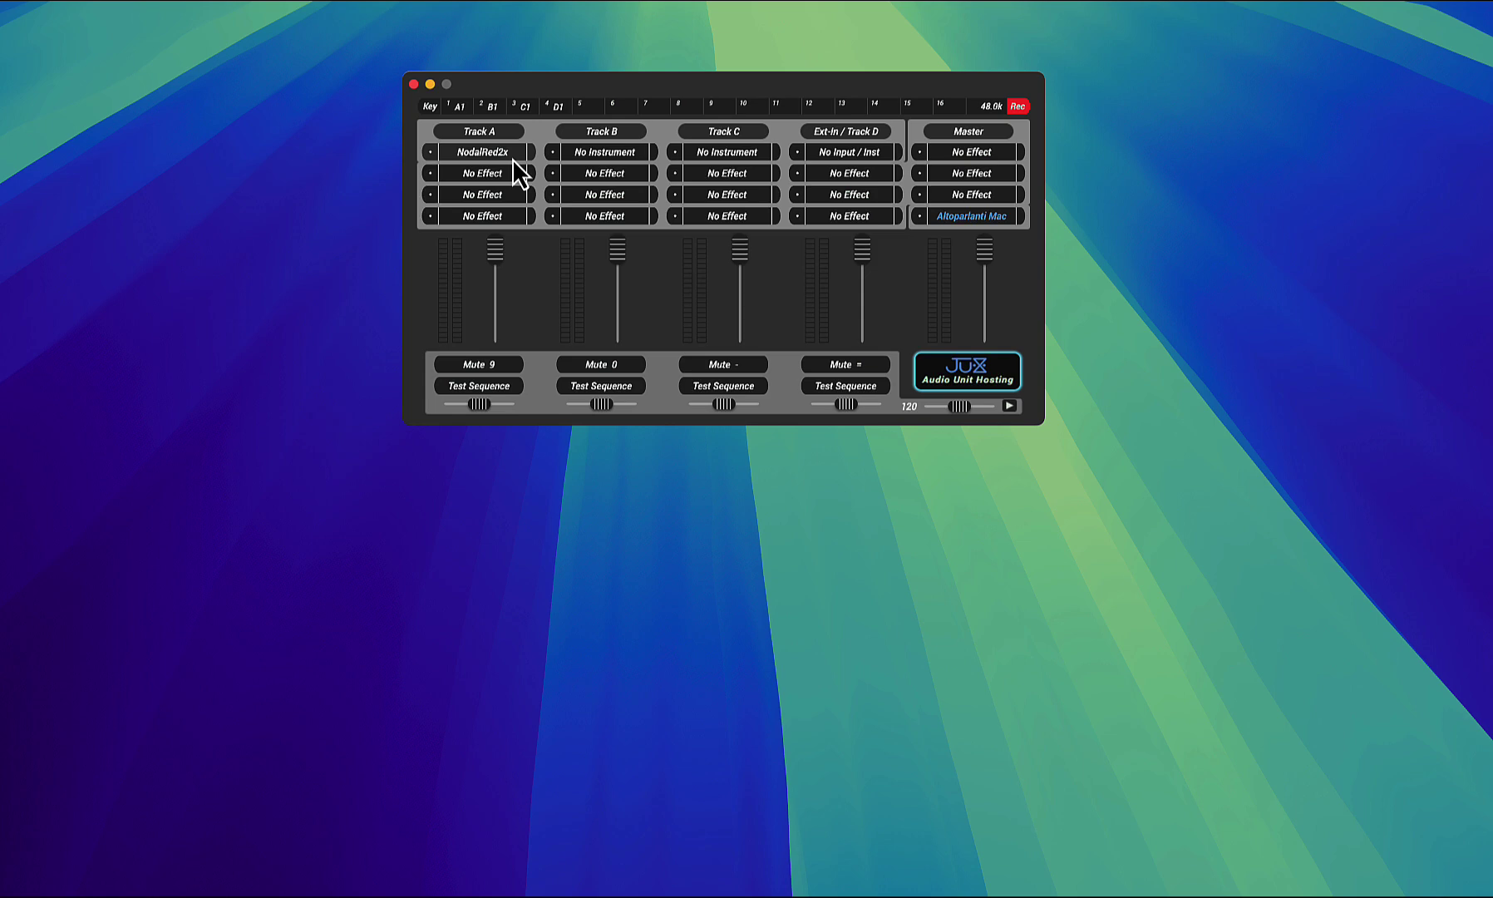
click(704, 352)
click(479, 152)
mouse_move(650, 344)
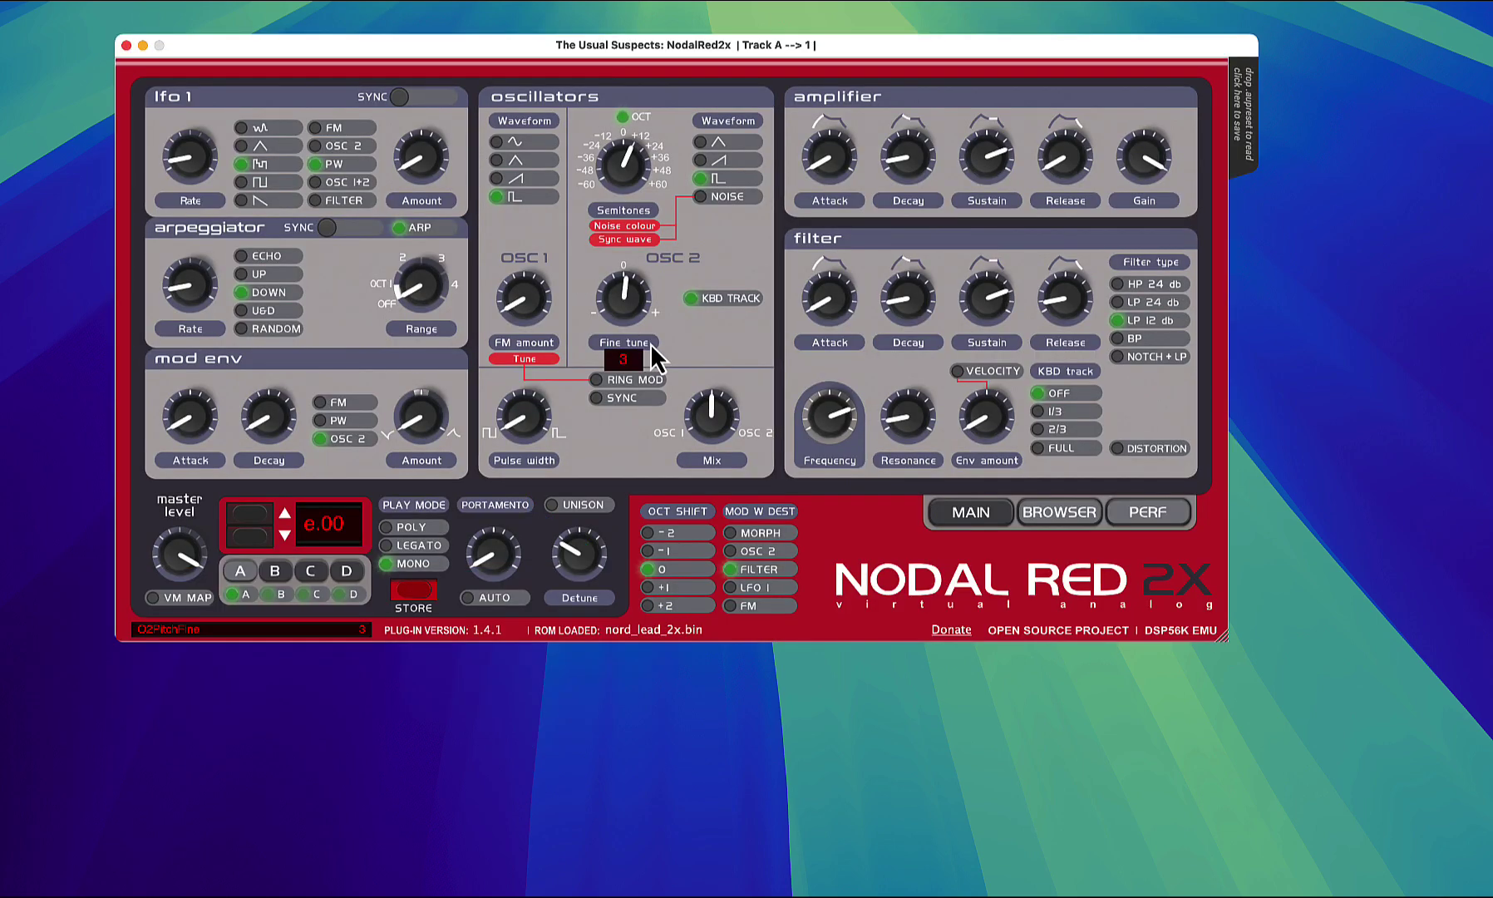